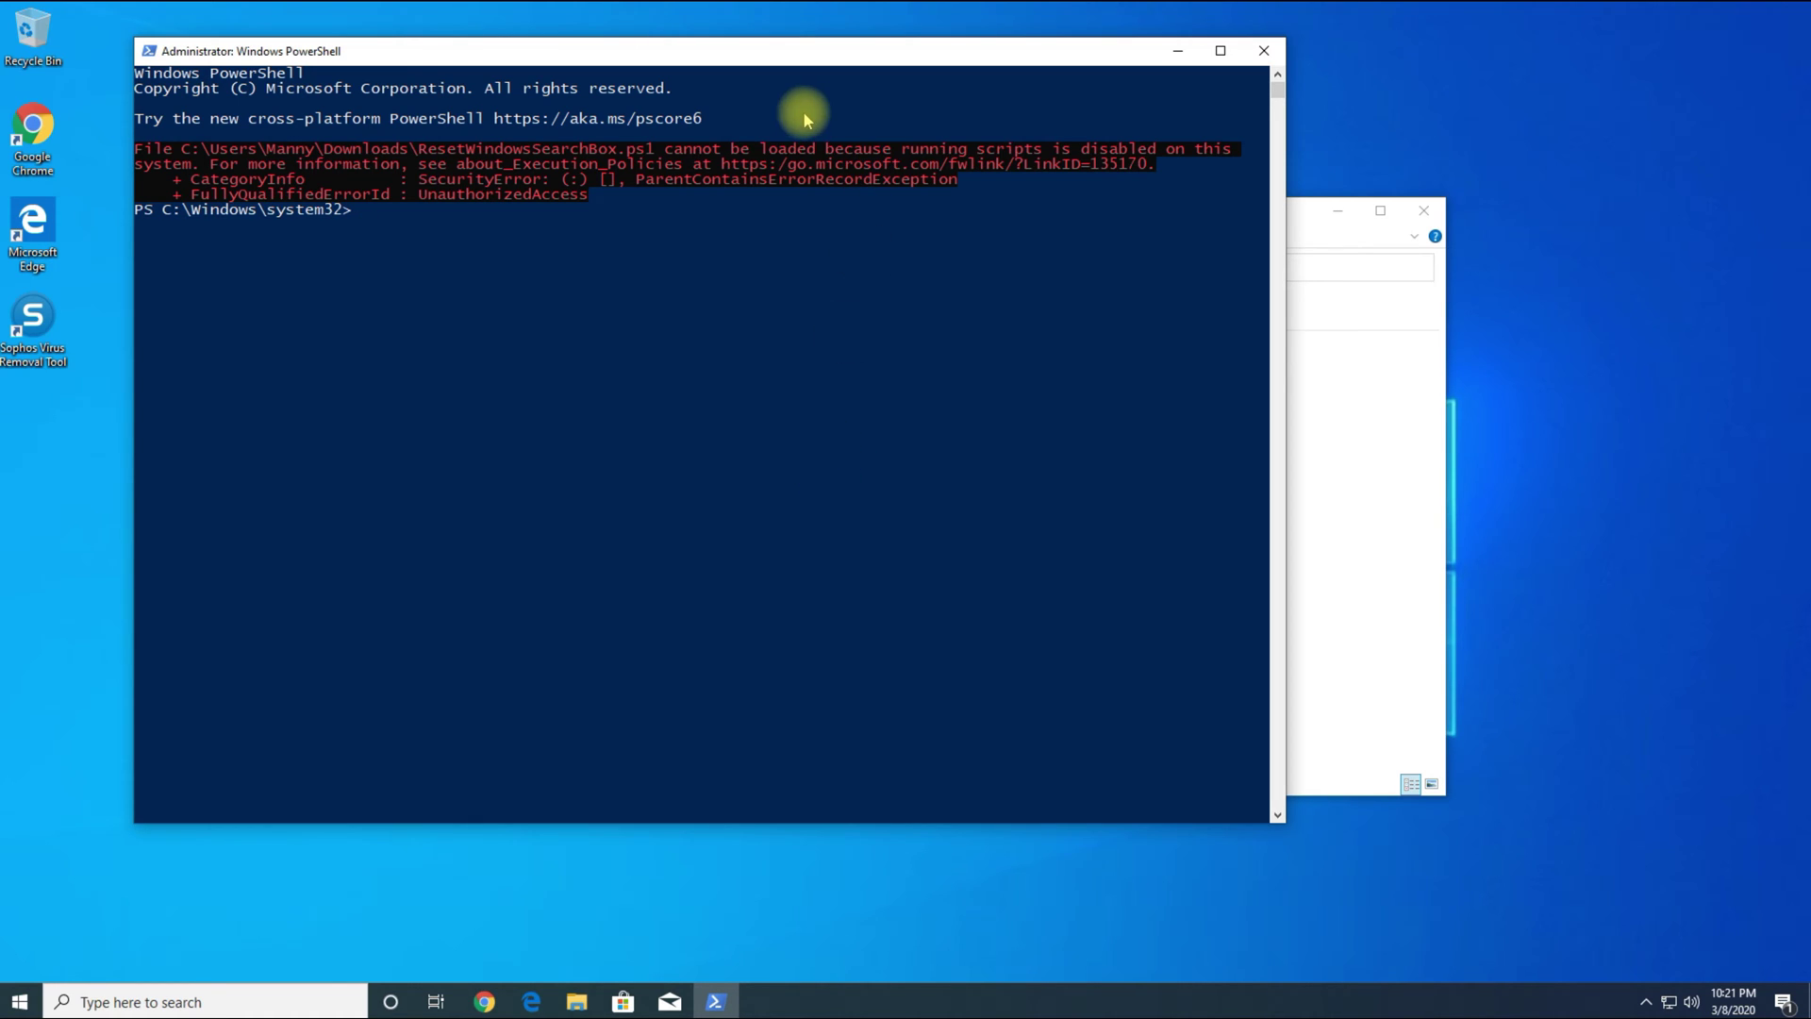
# Reposition the PowerShell console, then launch Windows PowerShell ISE from a 'power' search
pyautogui.moveTo(801, 65); pyautogui.dragTo(753, 60)
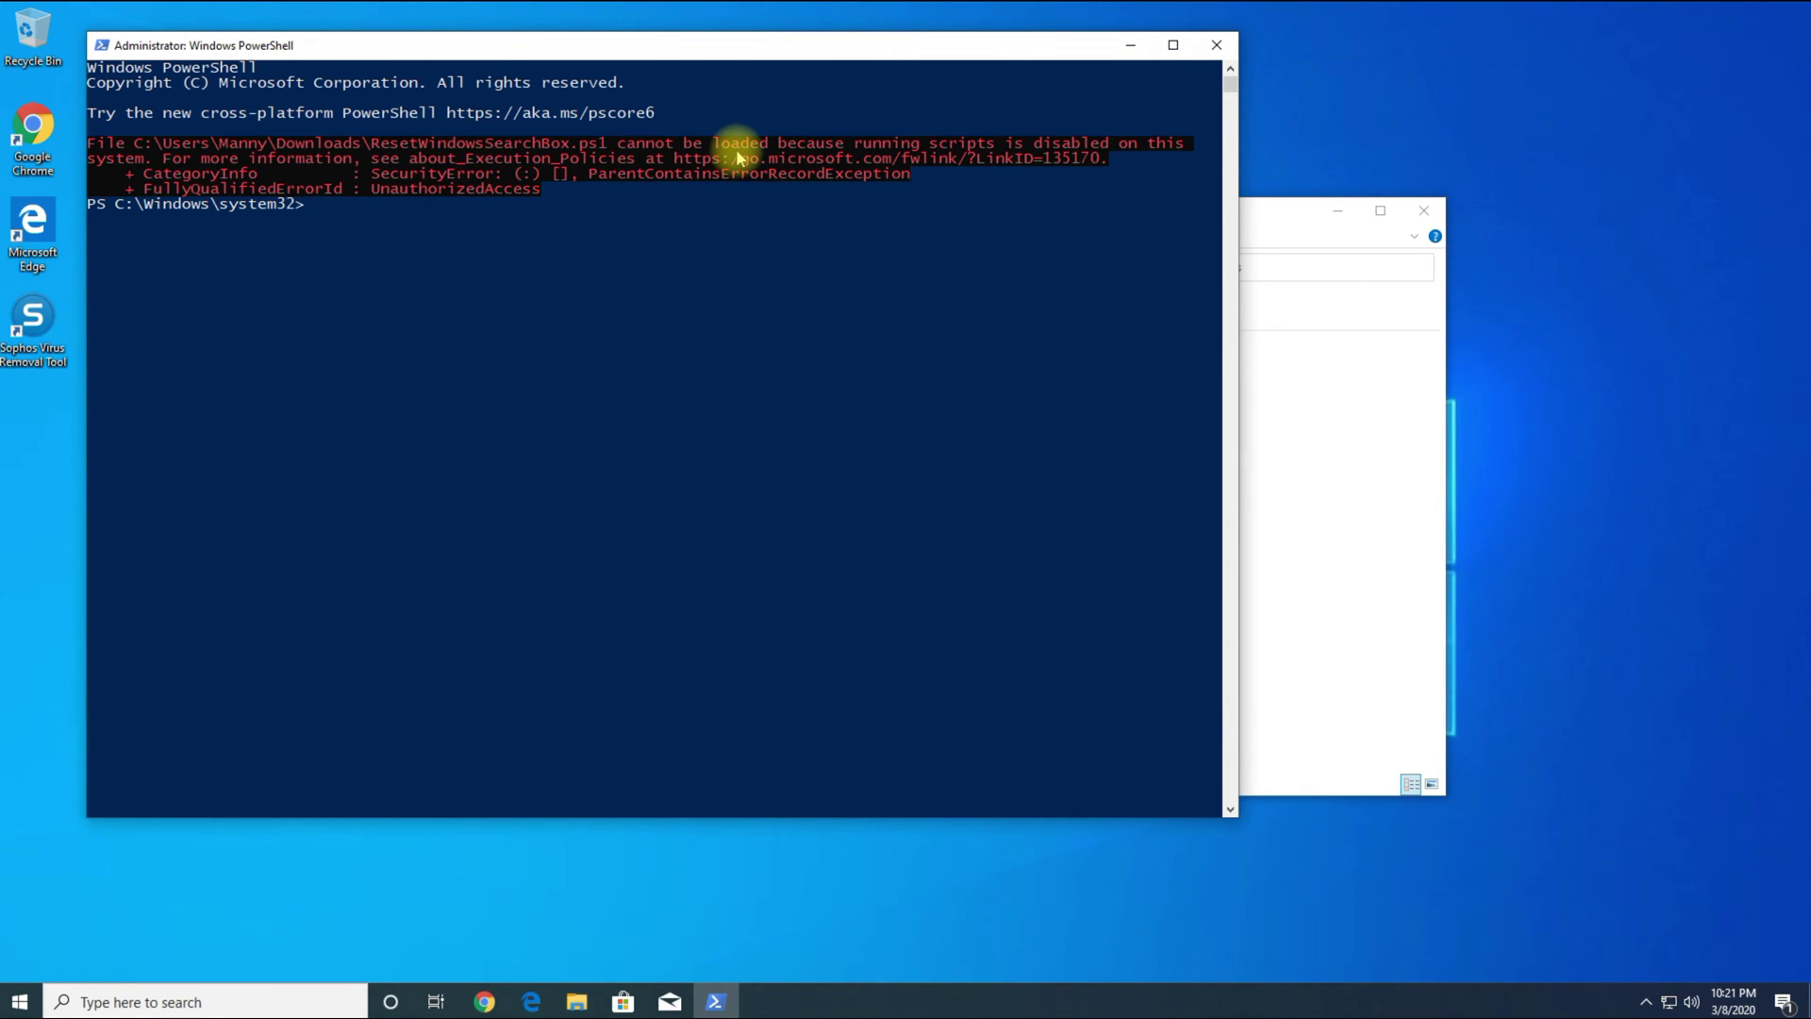
pyautogui.moveTo(720, 49); pyautogui.dragTo(724, 42)
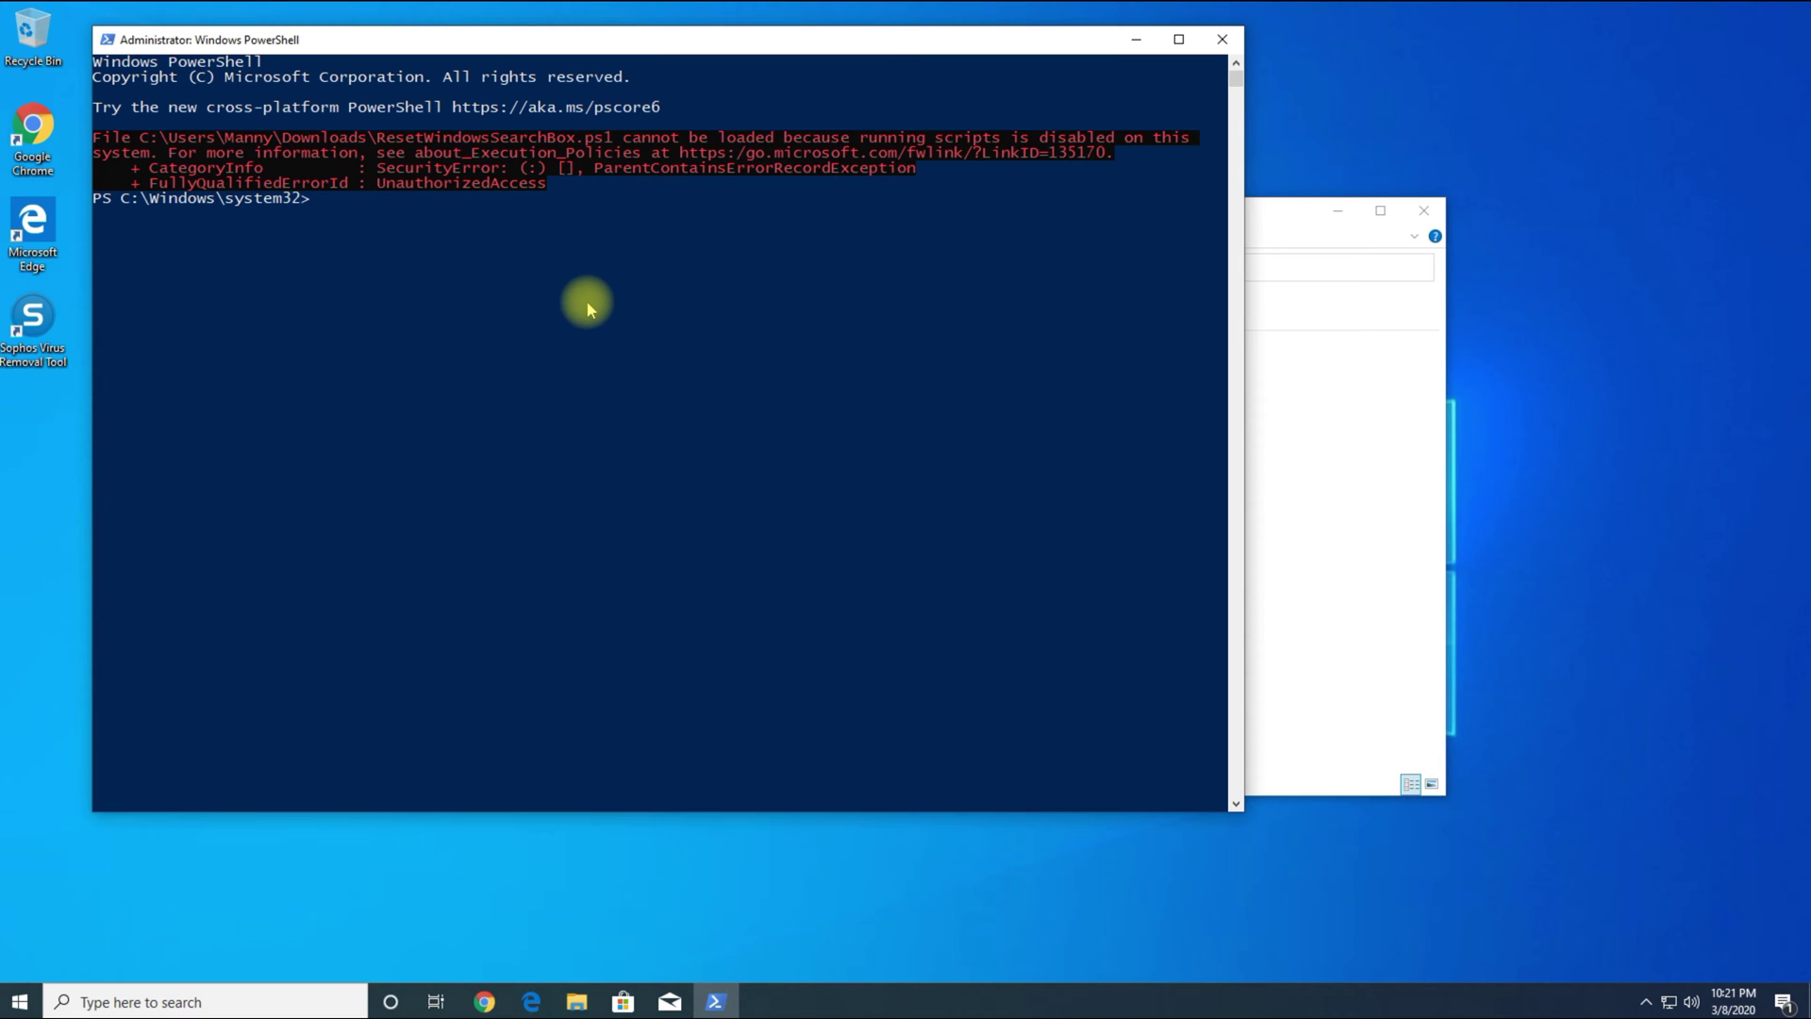
pyautogui.click(209, 1002)
pyautogui.write('power')
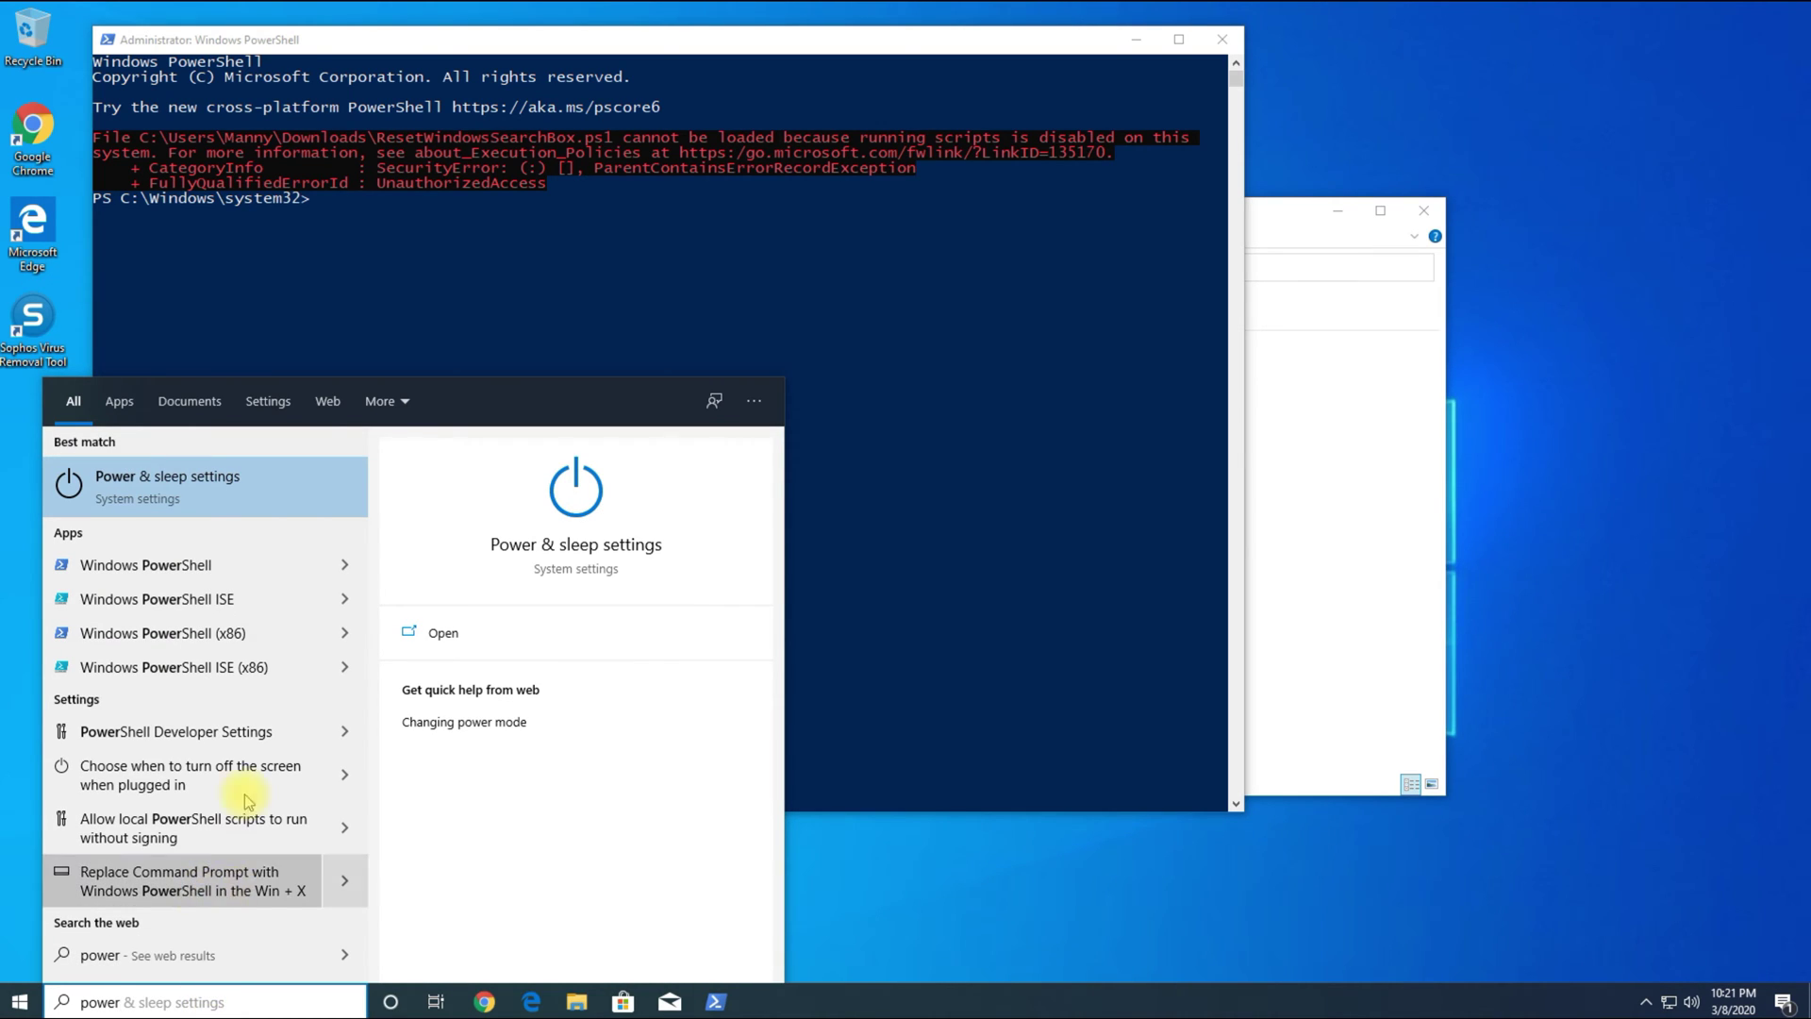
pyautogui.click(206, 603)
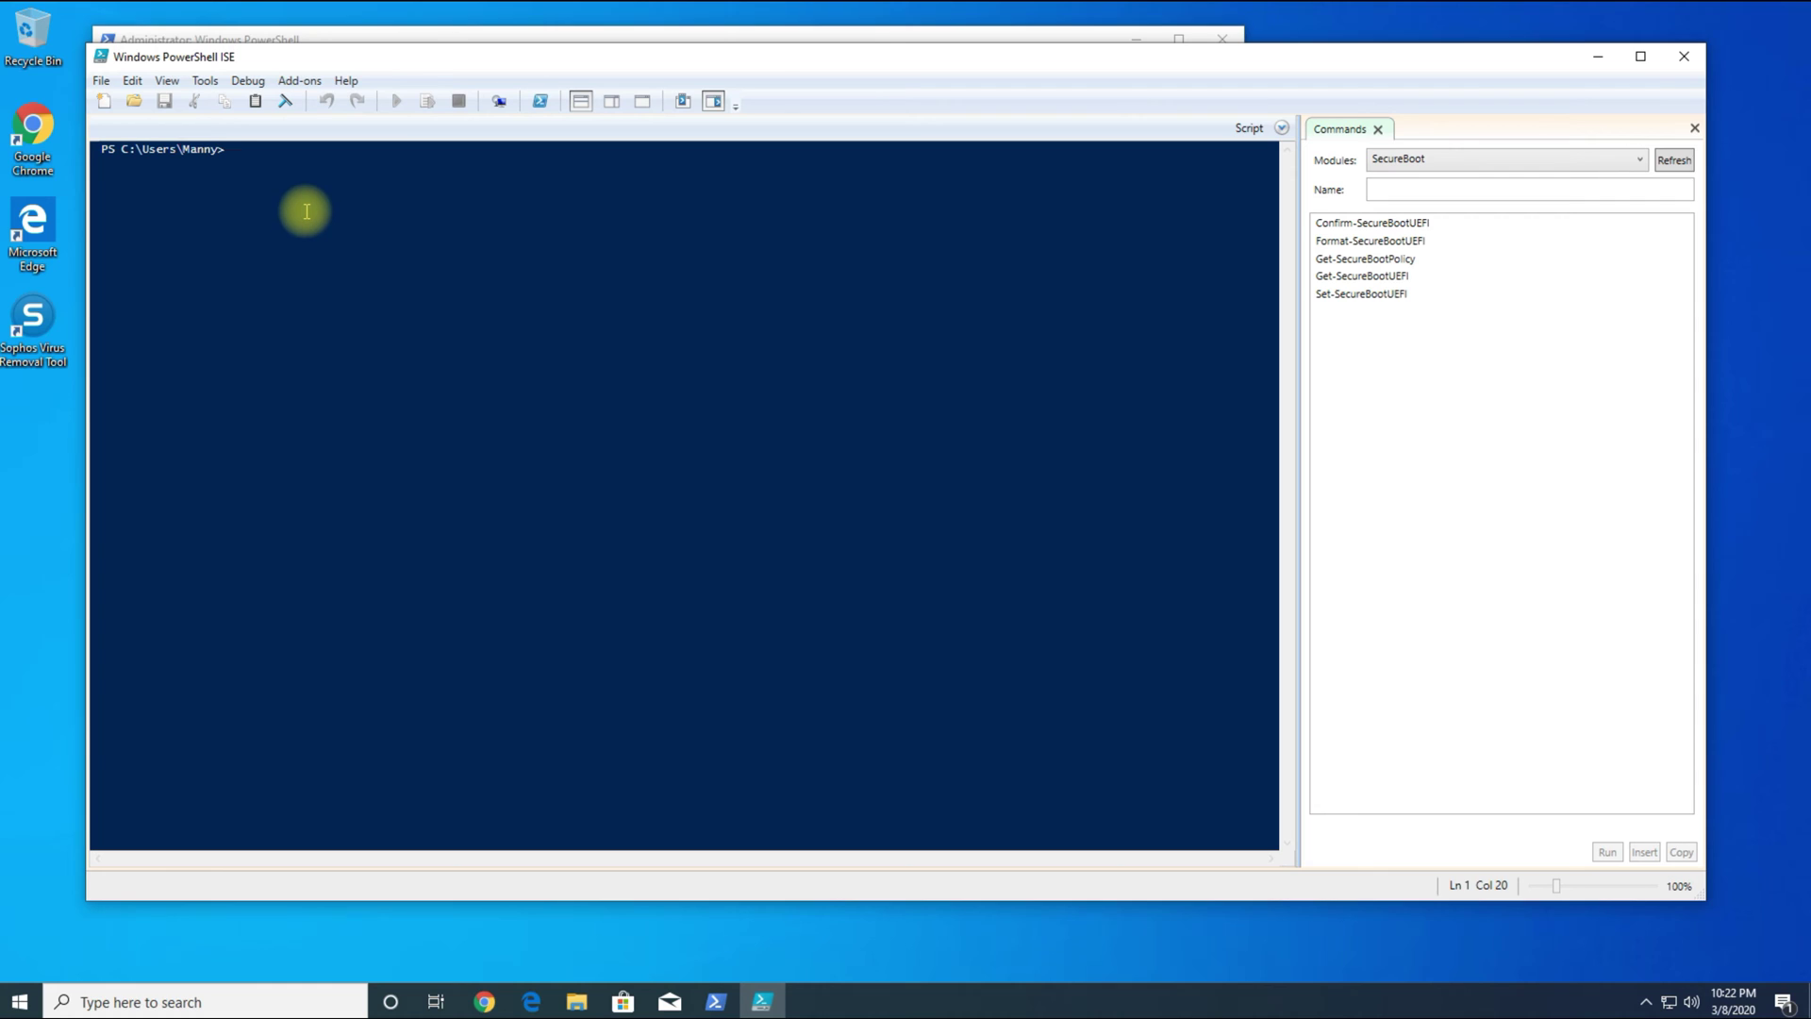
pyautogui.write('set-')
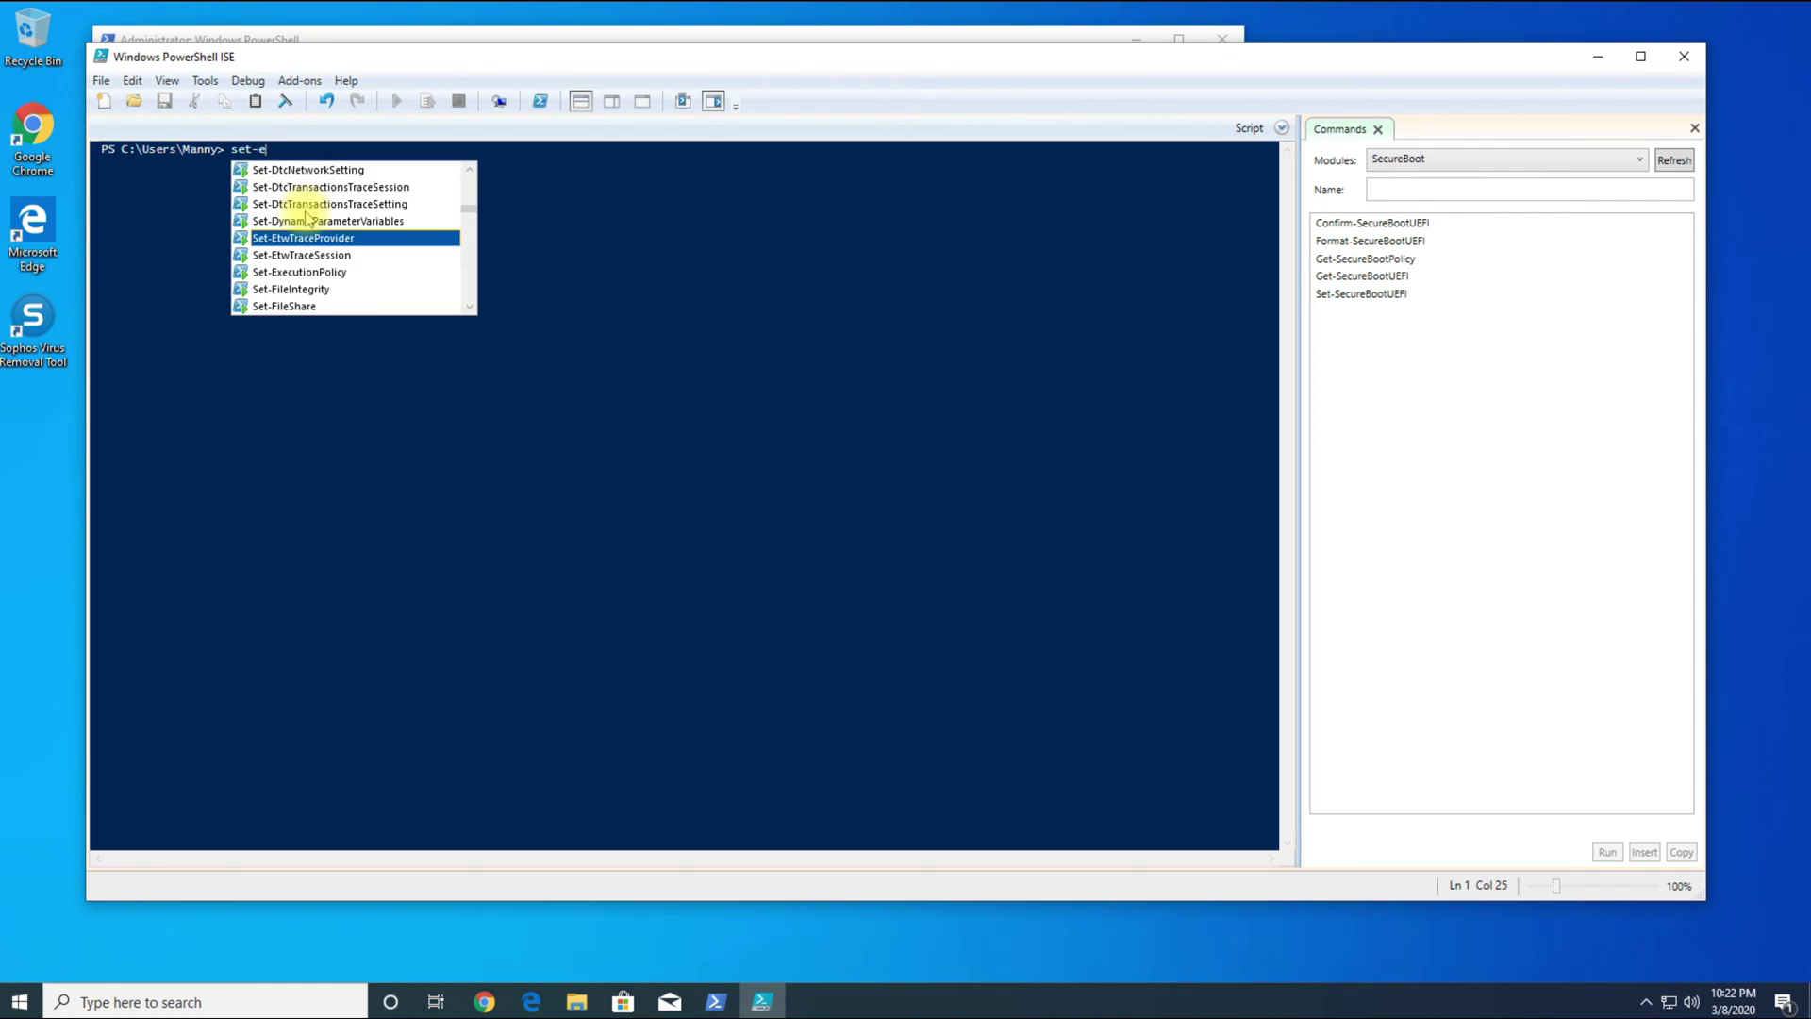
pyautogui.write('execution')
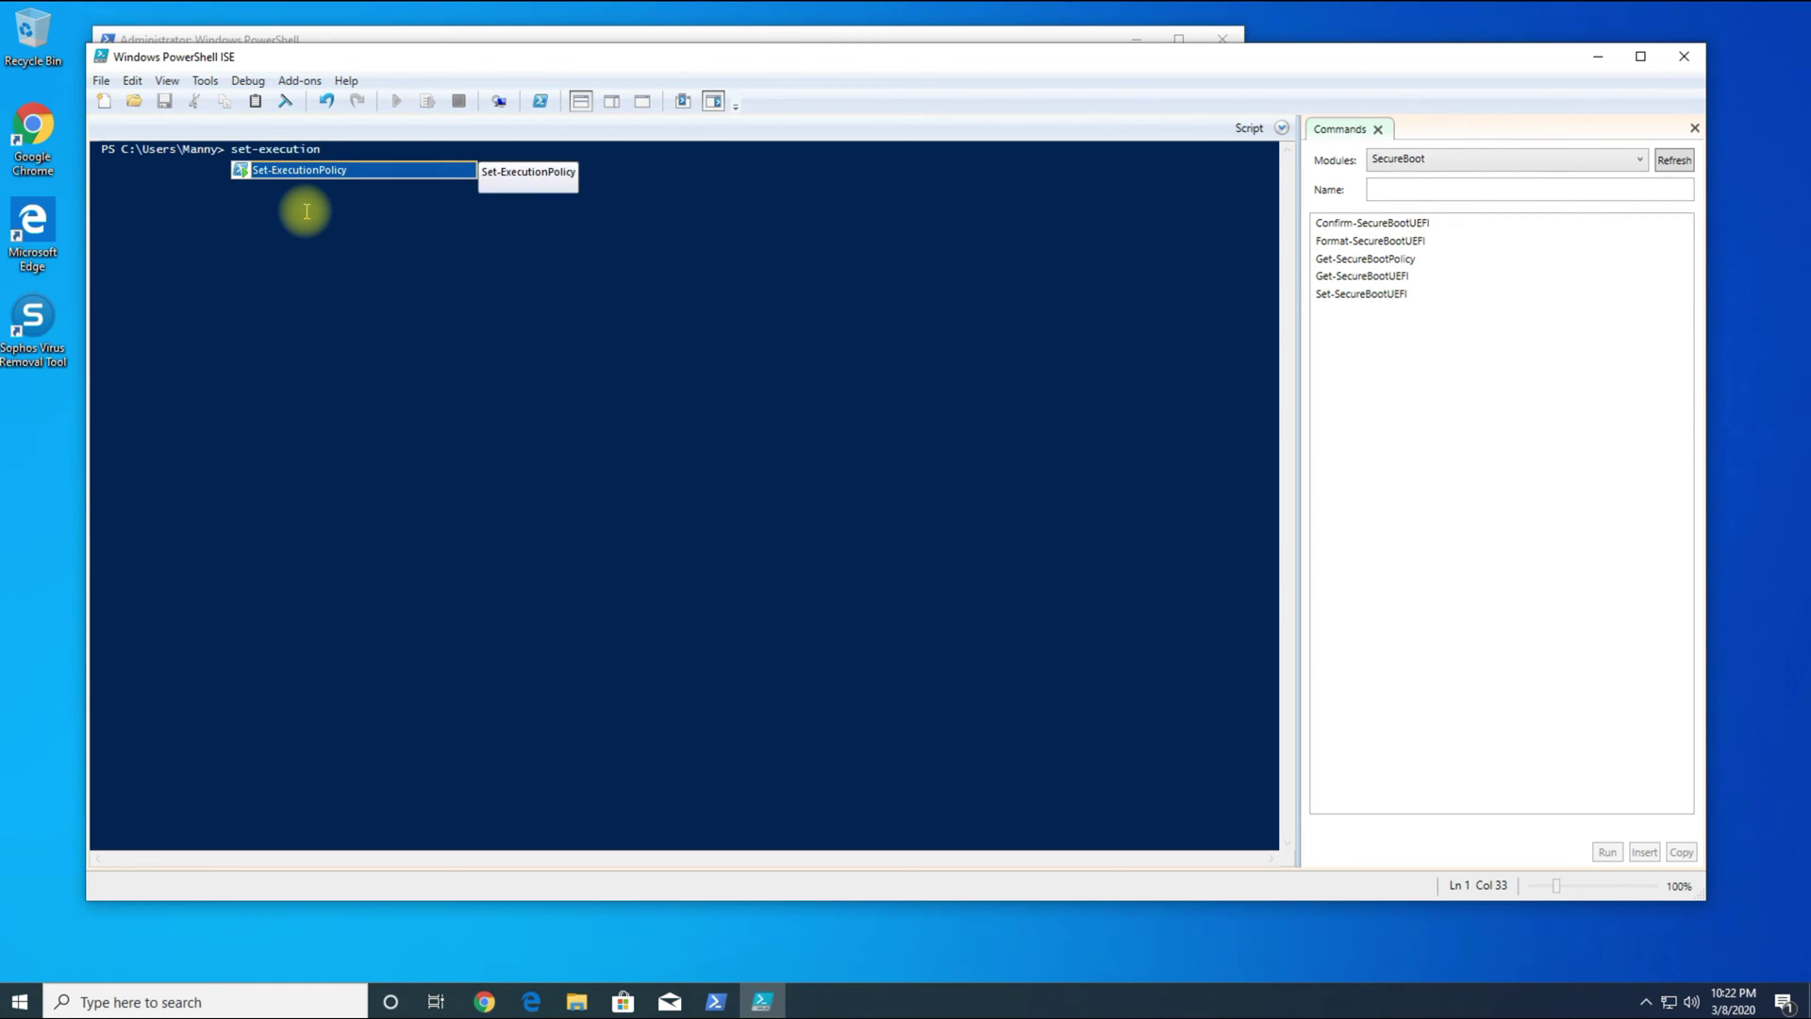
# Run 'Set-ExecutionPolicy unrestricted' in the ISE console using IntelliSense completion
pyautogui.doubleClick(322, 172)
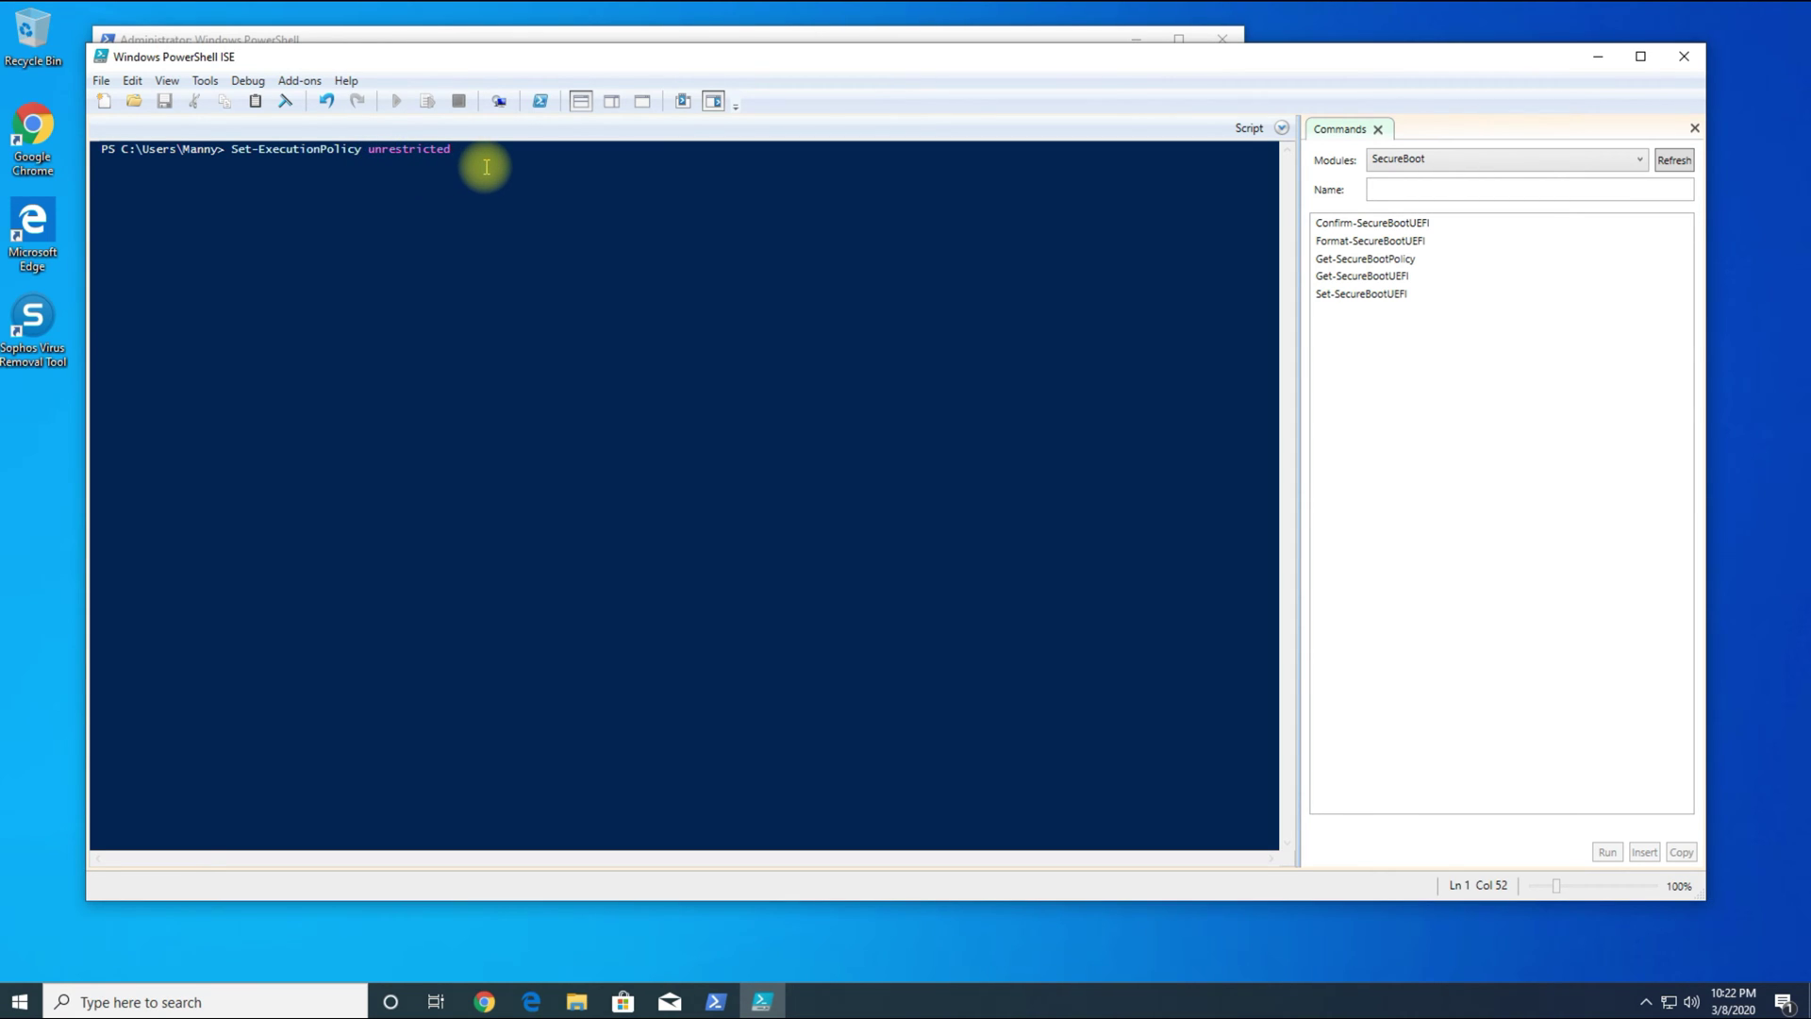
pyautogui.press('Return')
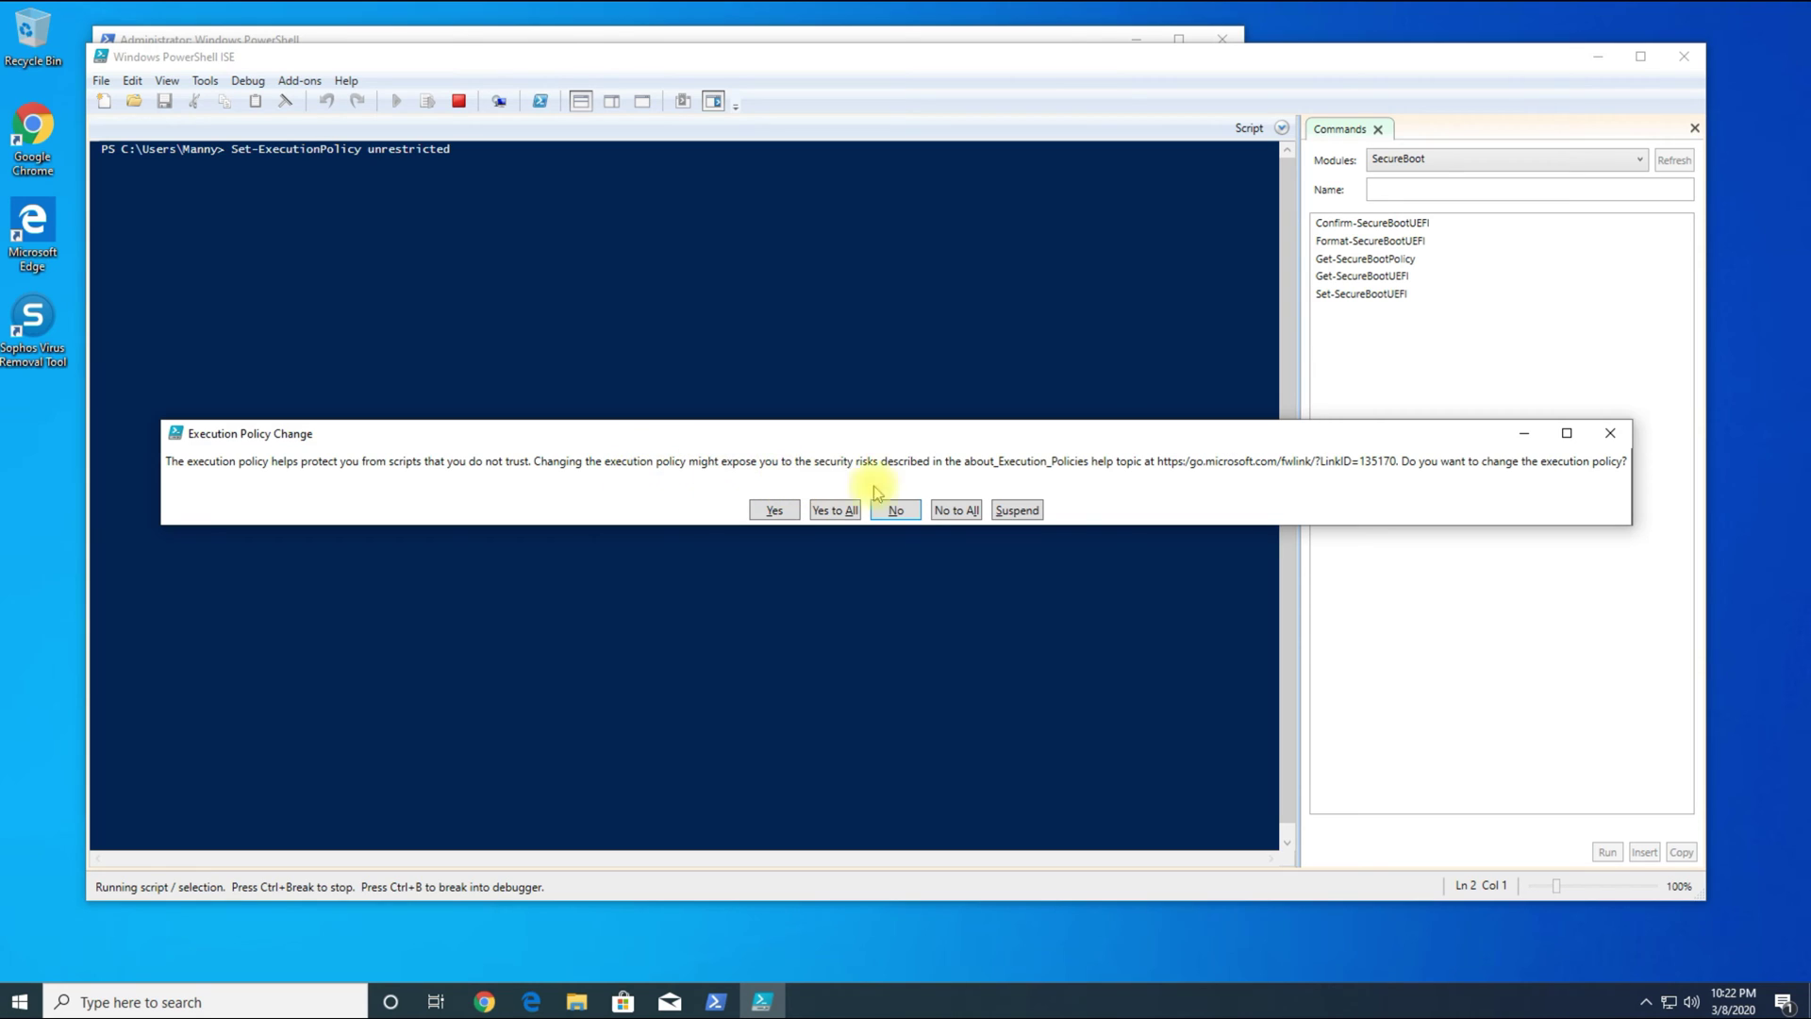
# Answer Yes to All on the Execution Policy Change prompt, then nudge the ISE window up
pyautogui.click(835, 518)
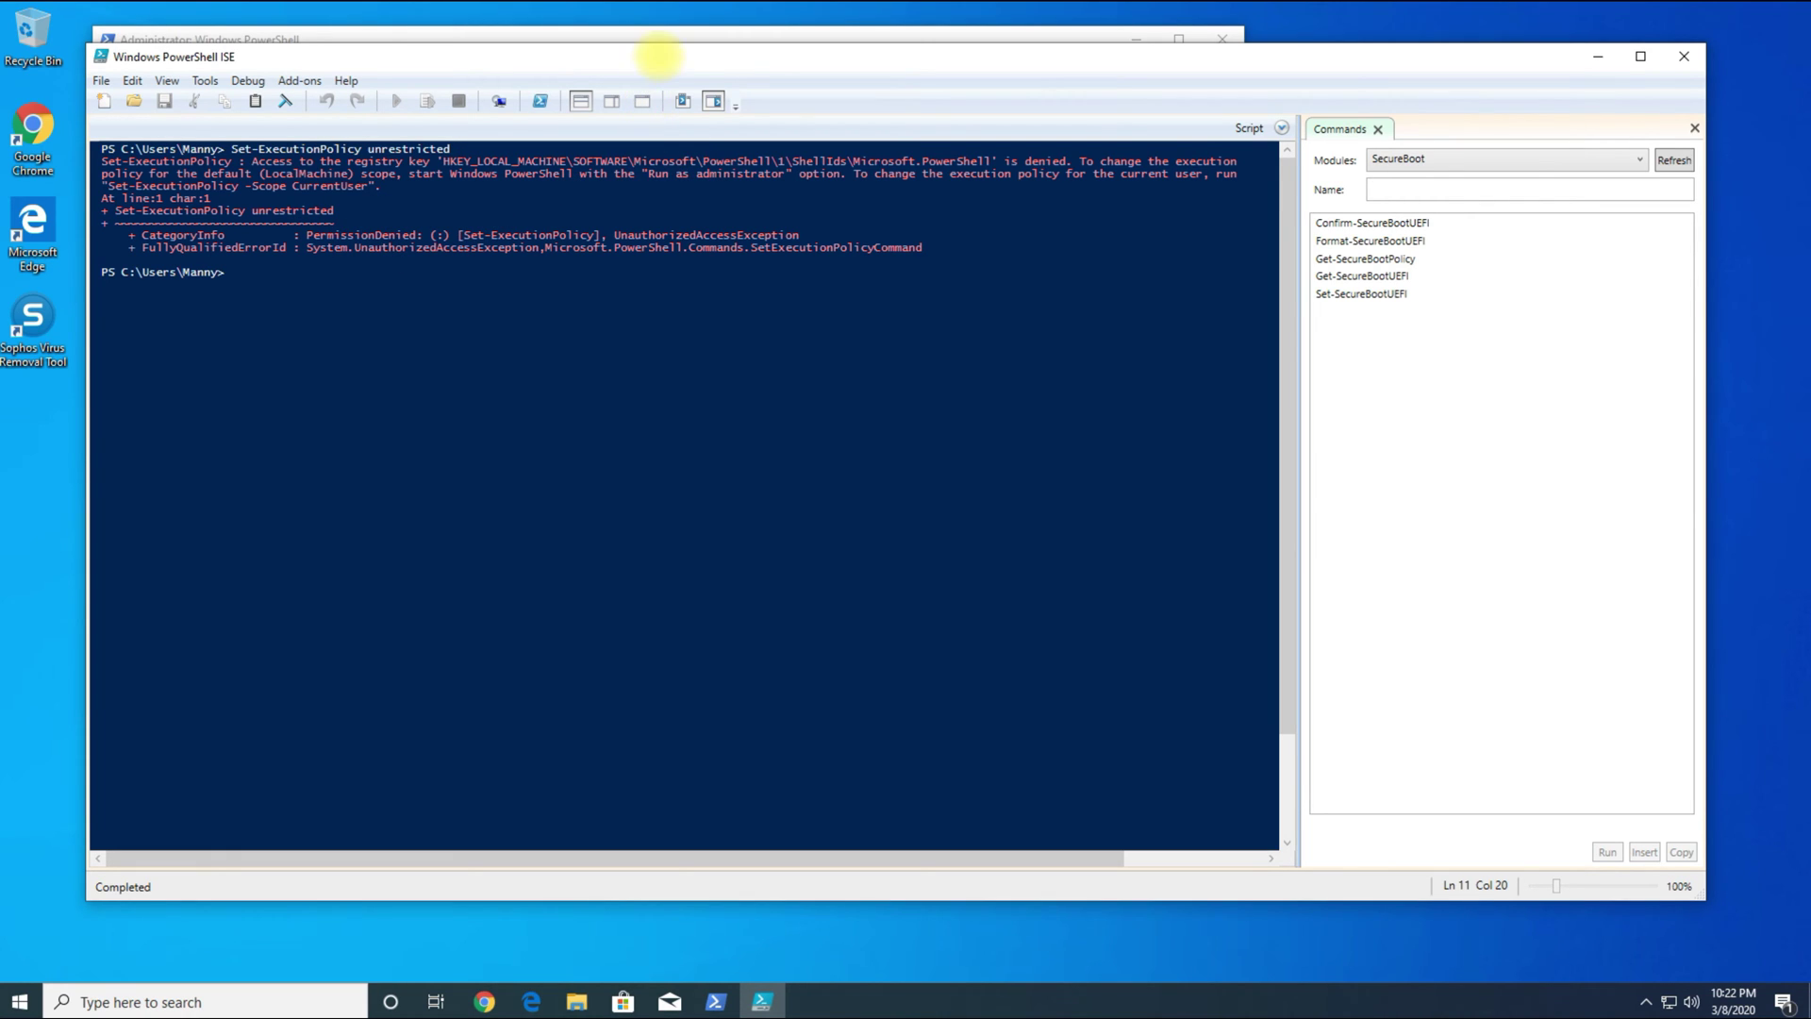
pyautogui.moveTo(647, 56); pyautogui.dragTo(649, 36)
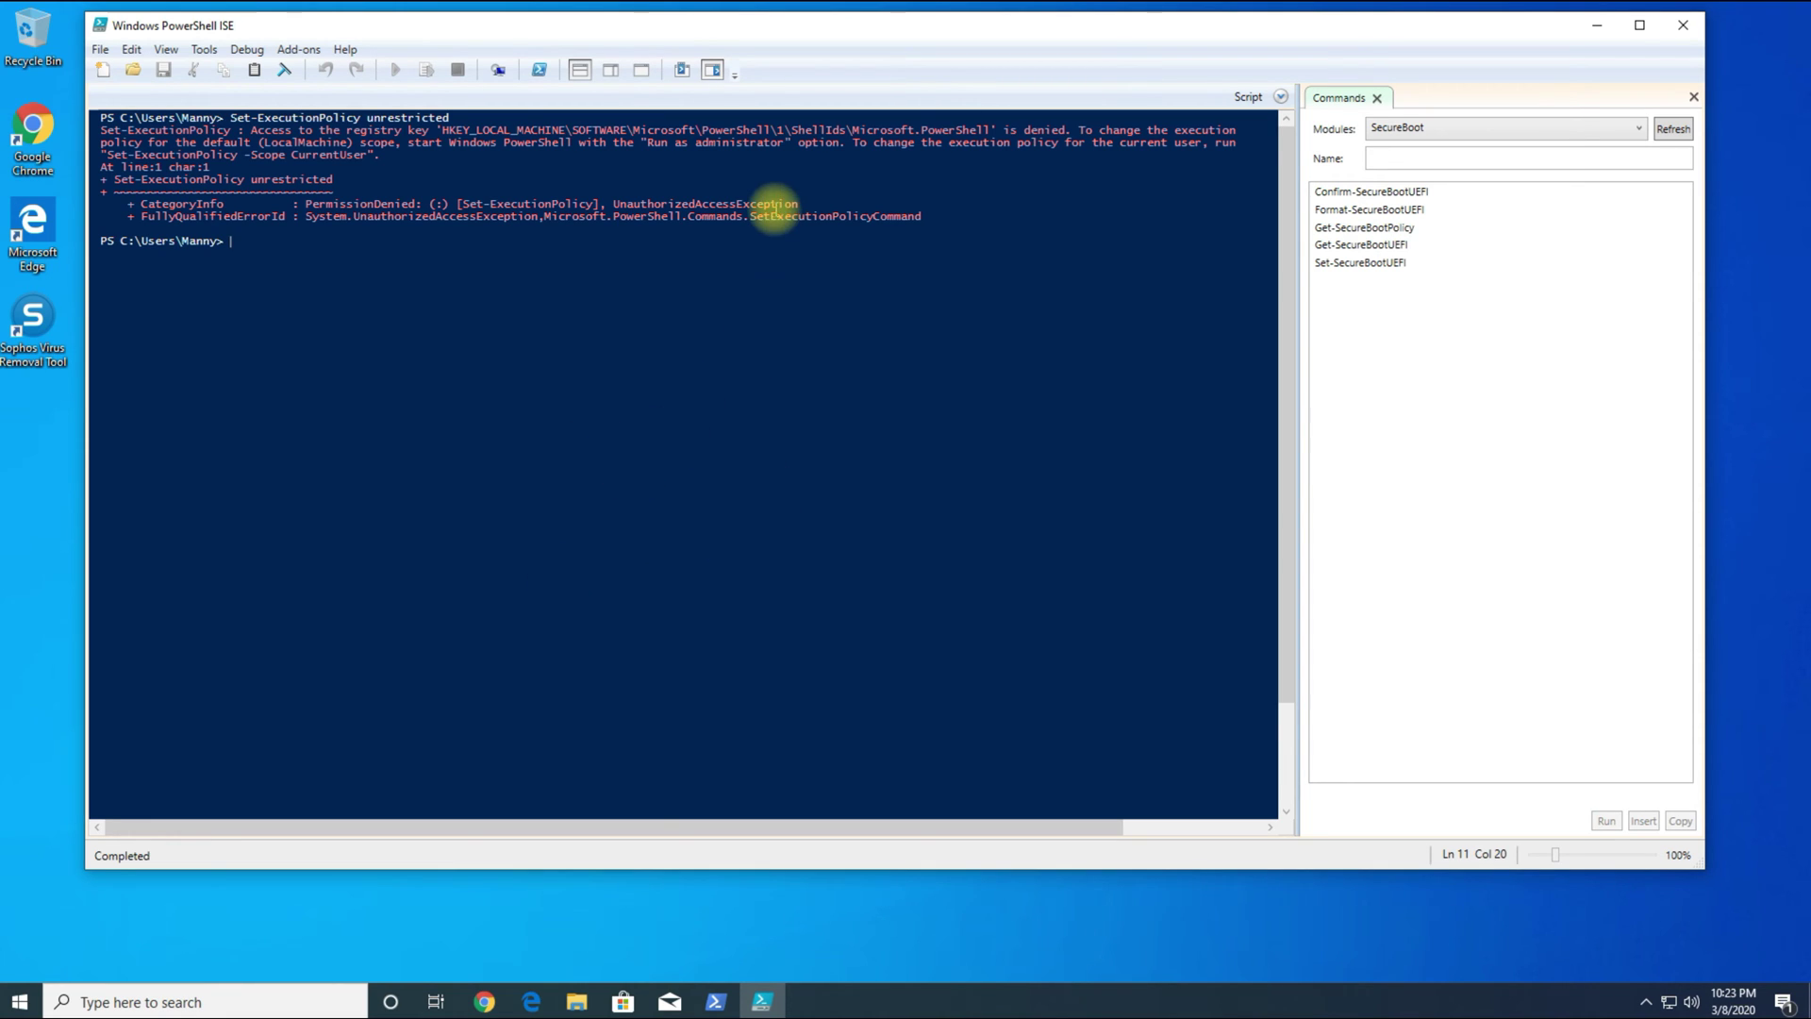
# Close the ISE and relaunch Windows PowerShell ISE as administrator, approving UAC
pyautogui.click(1679, 25)
pyautogui.click(158, 1003)
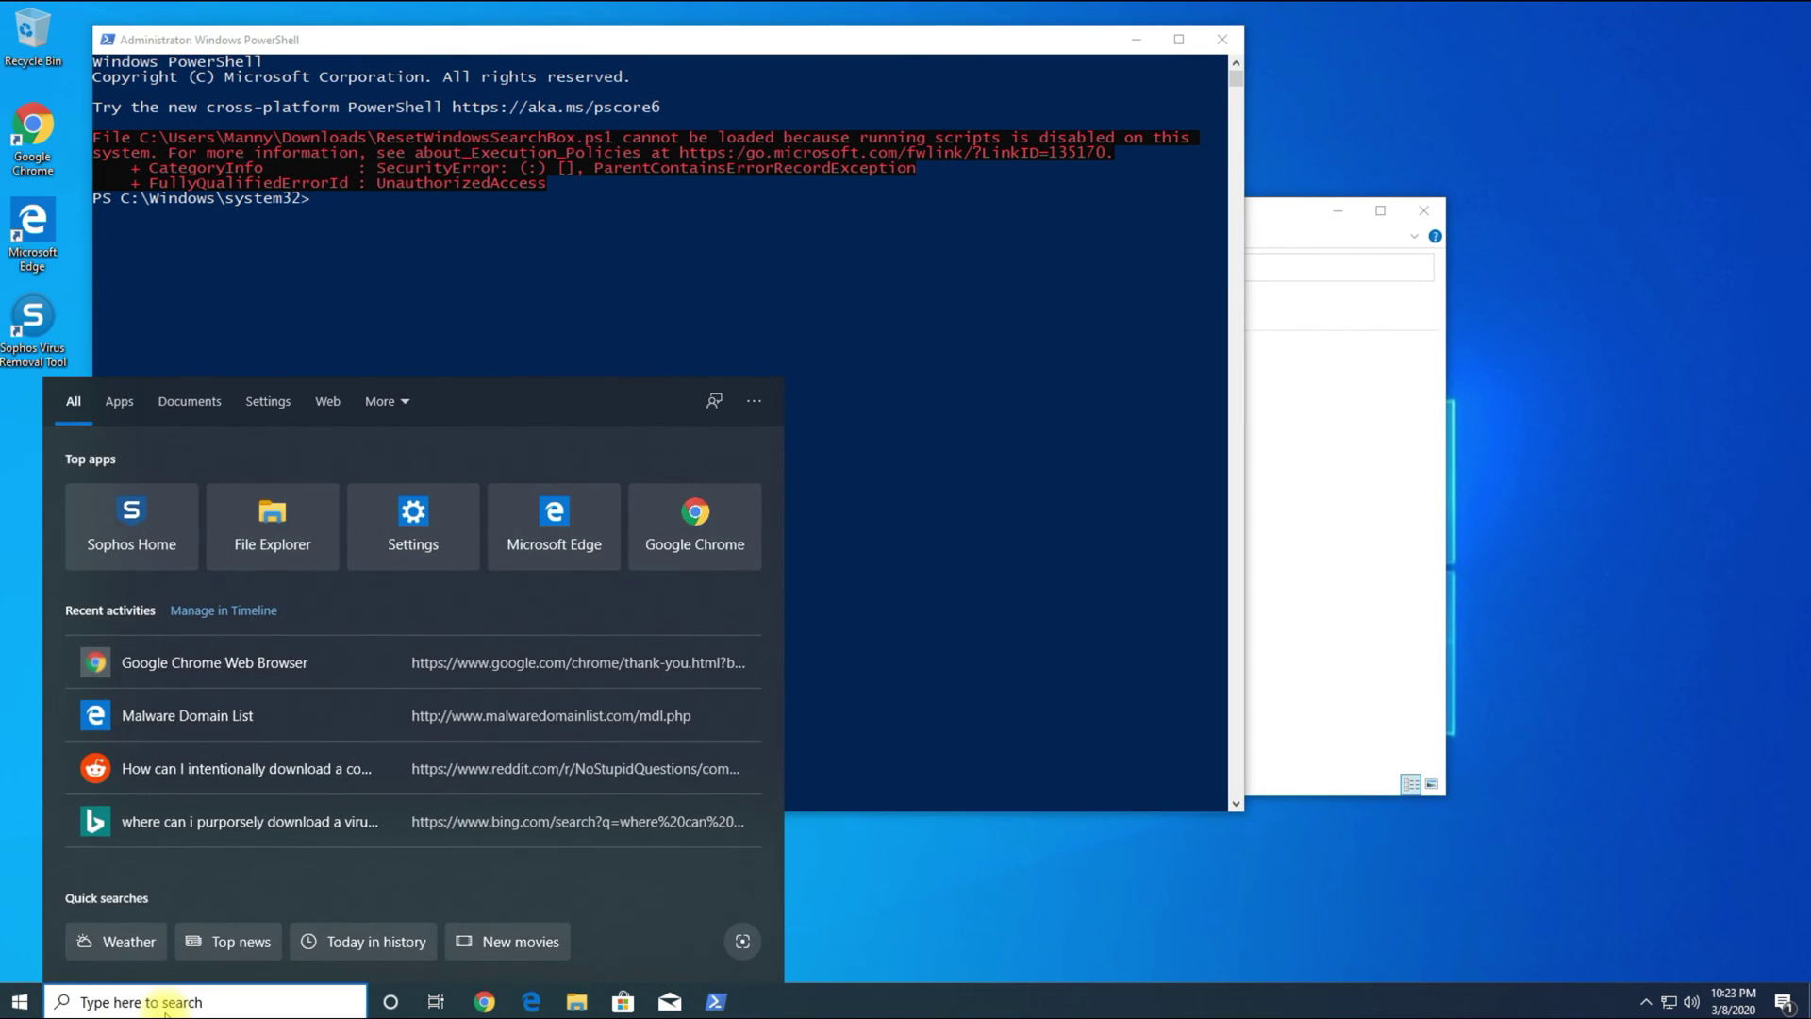
pyautogui.write('power')
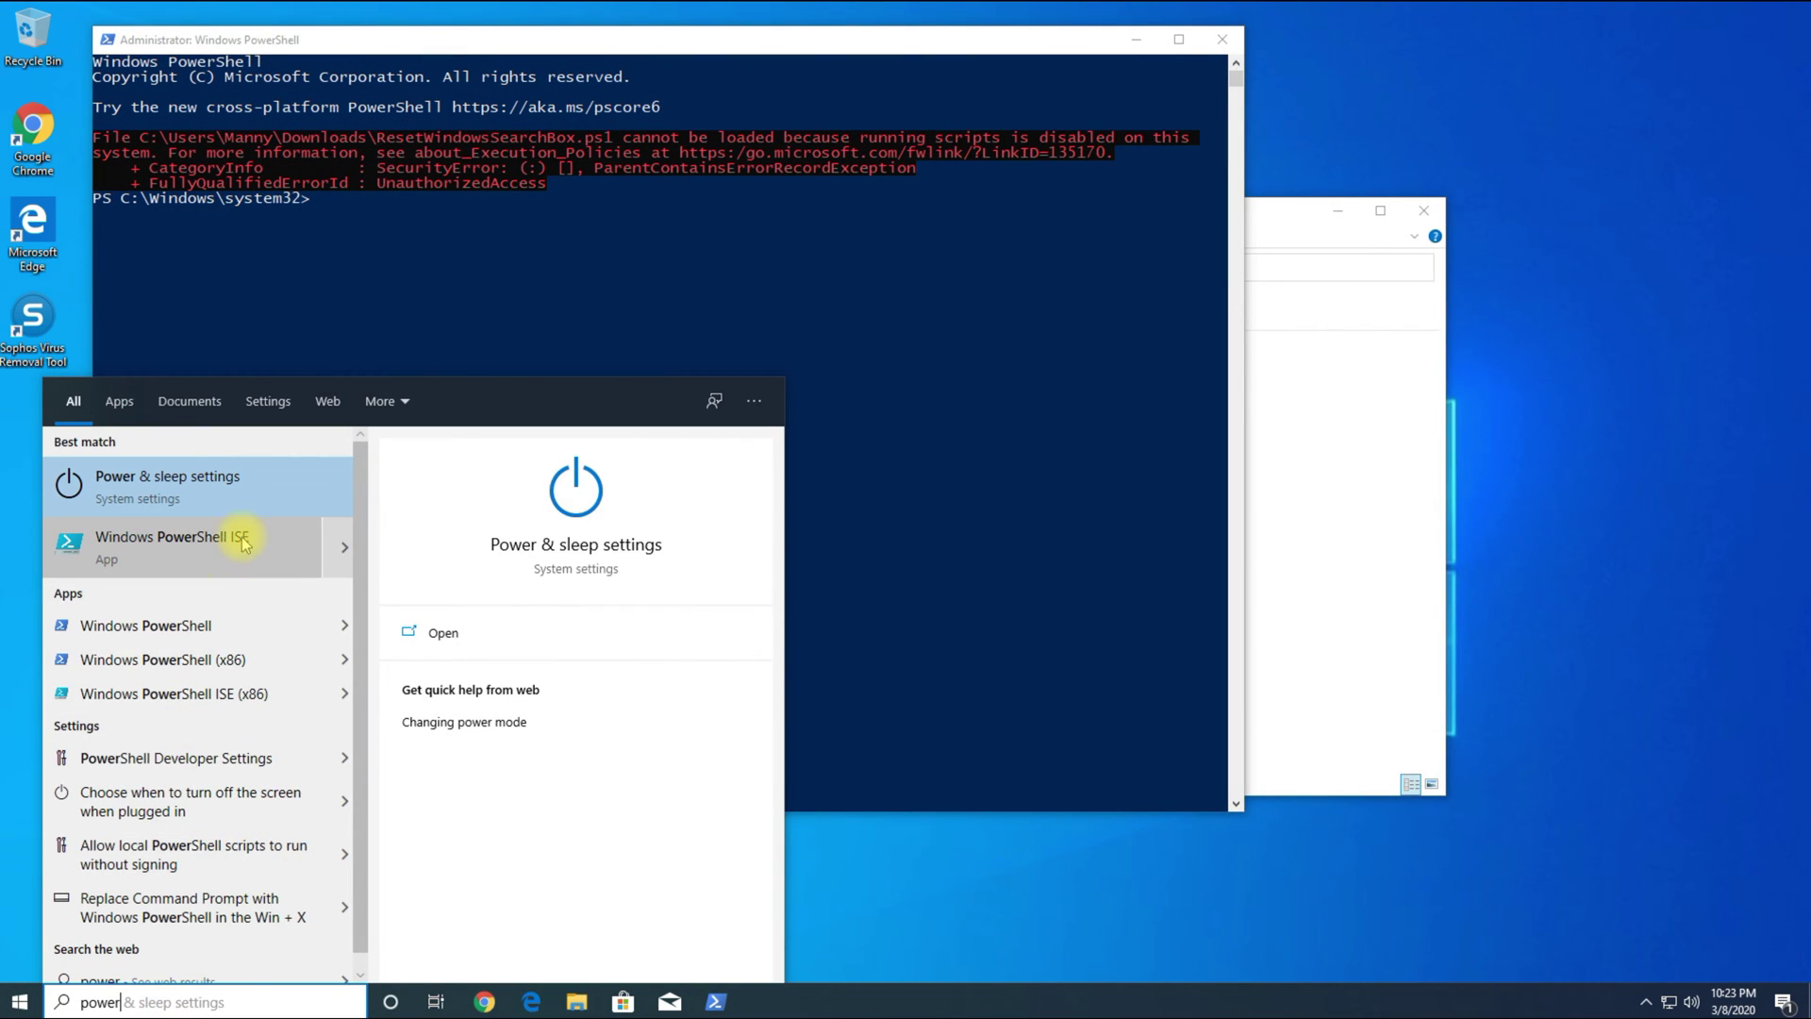
pyautogui.rightClick(244, 545)
pyautogui.click(305, 558)
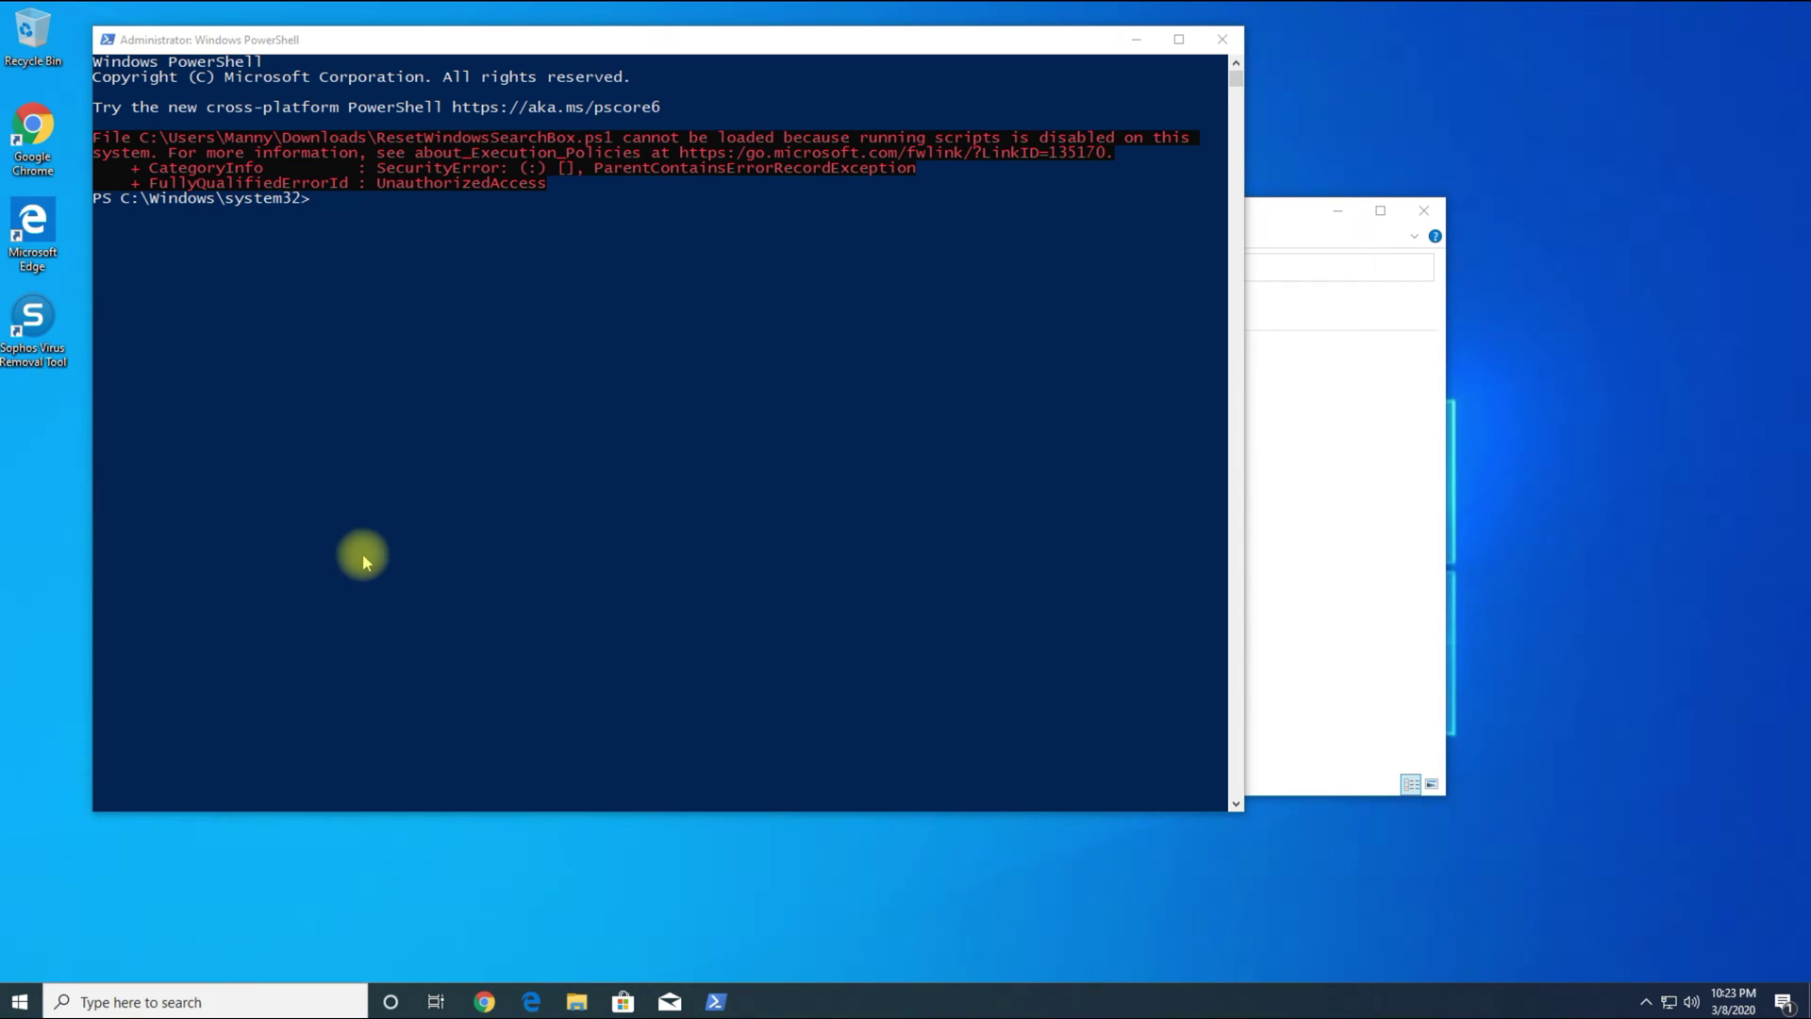
pyautogui.click(812, 617)
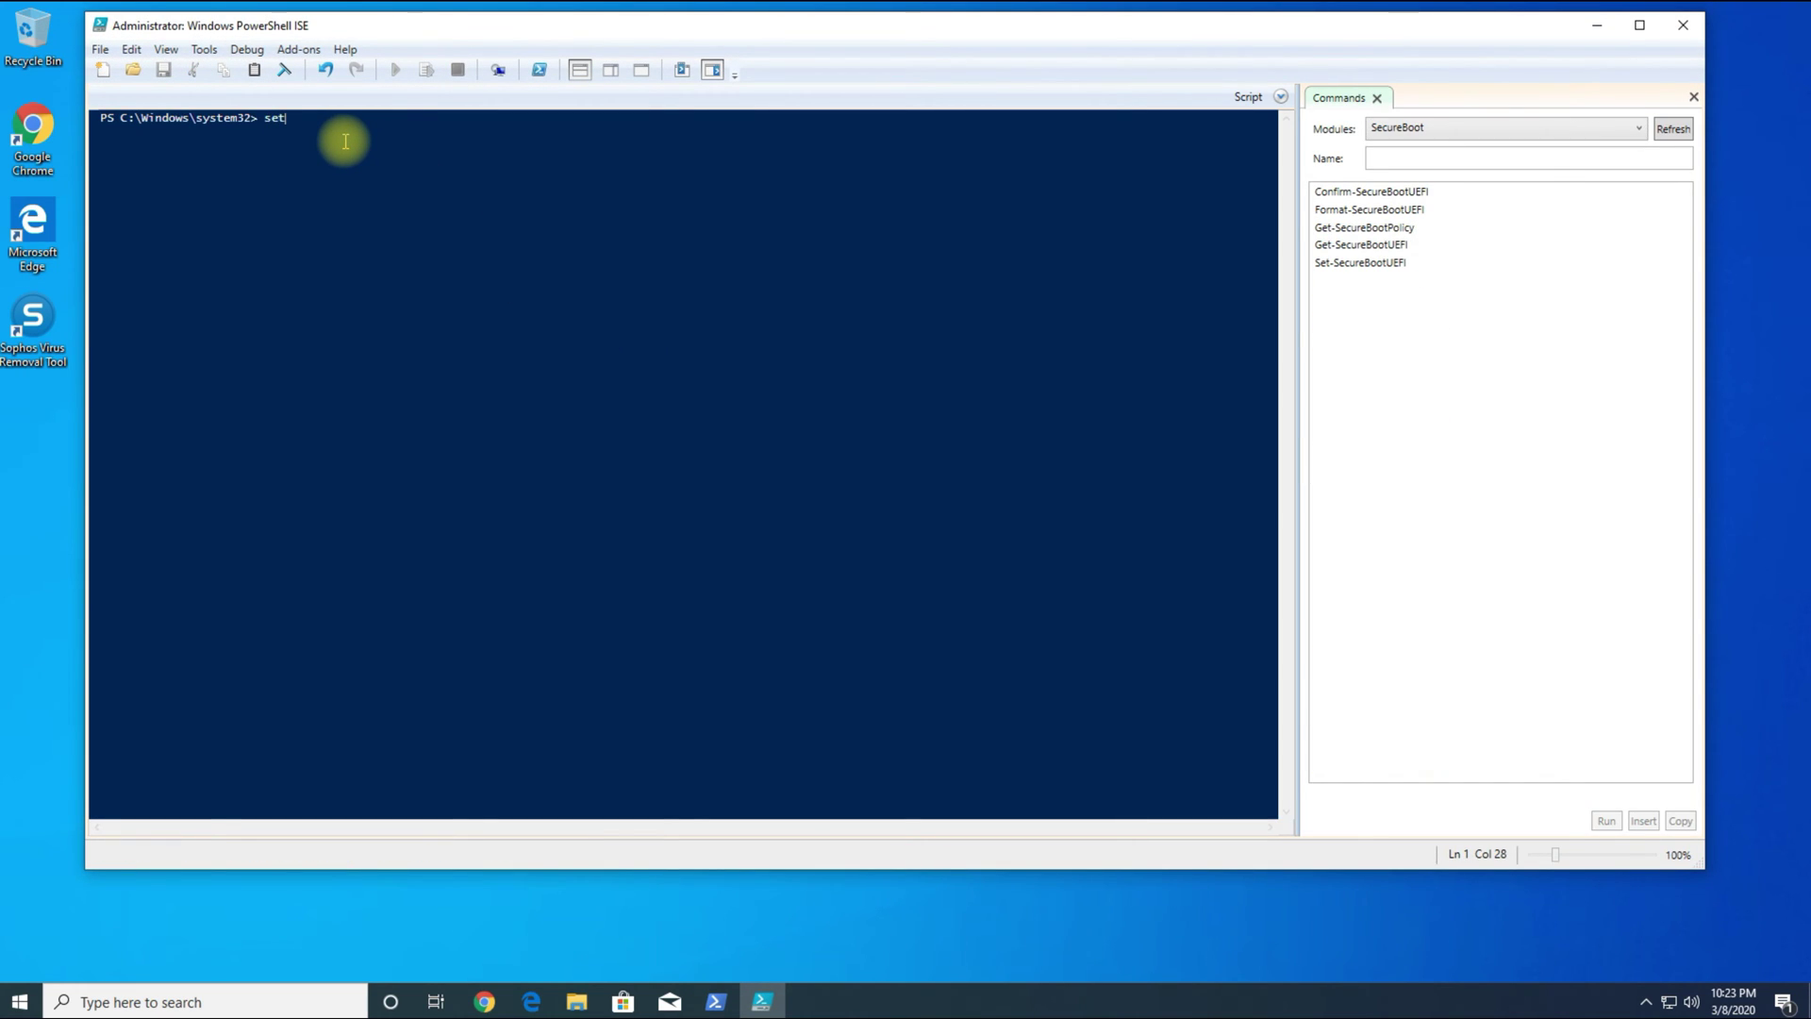
pyautogui.write('-ex')
pyautogui.write('-Ex')
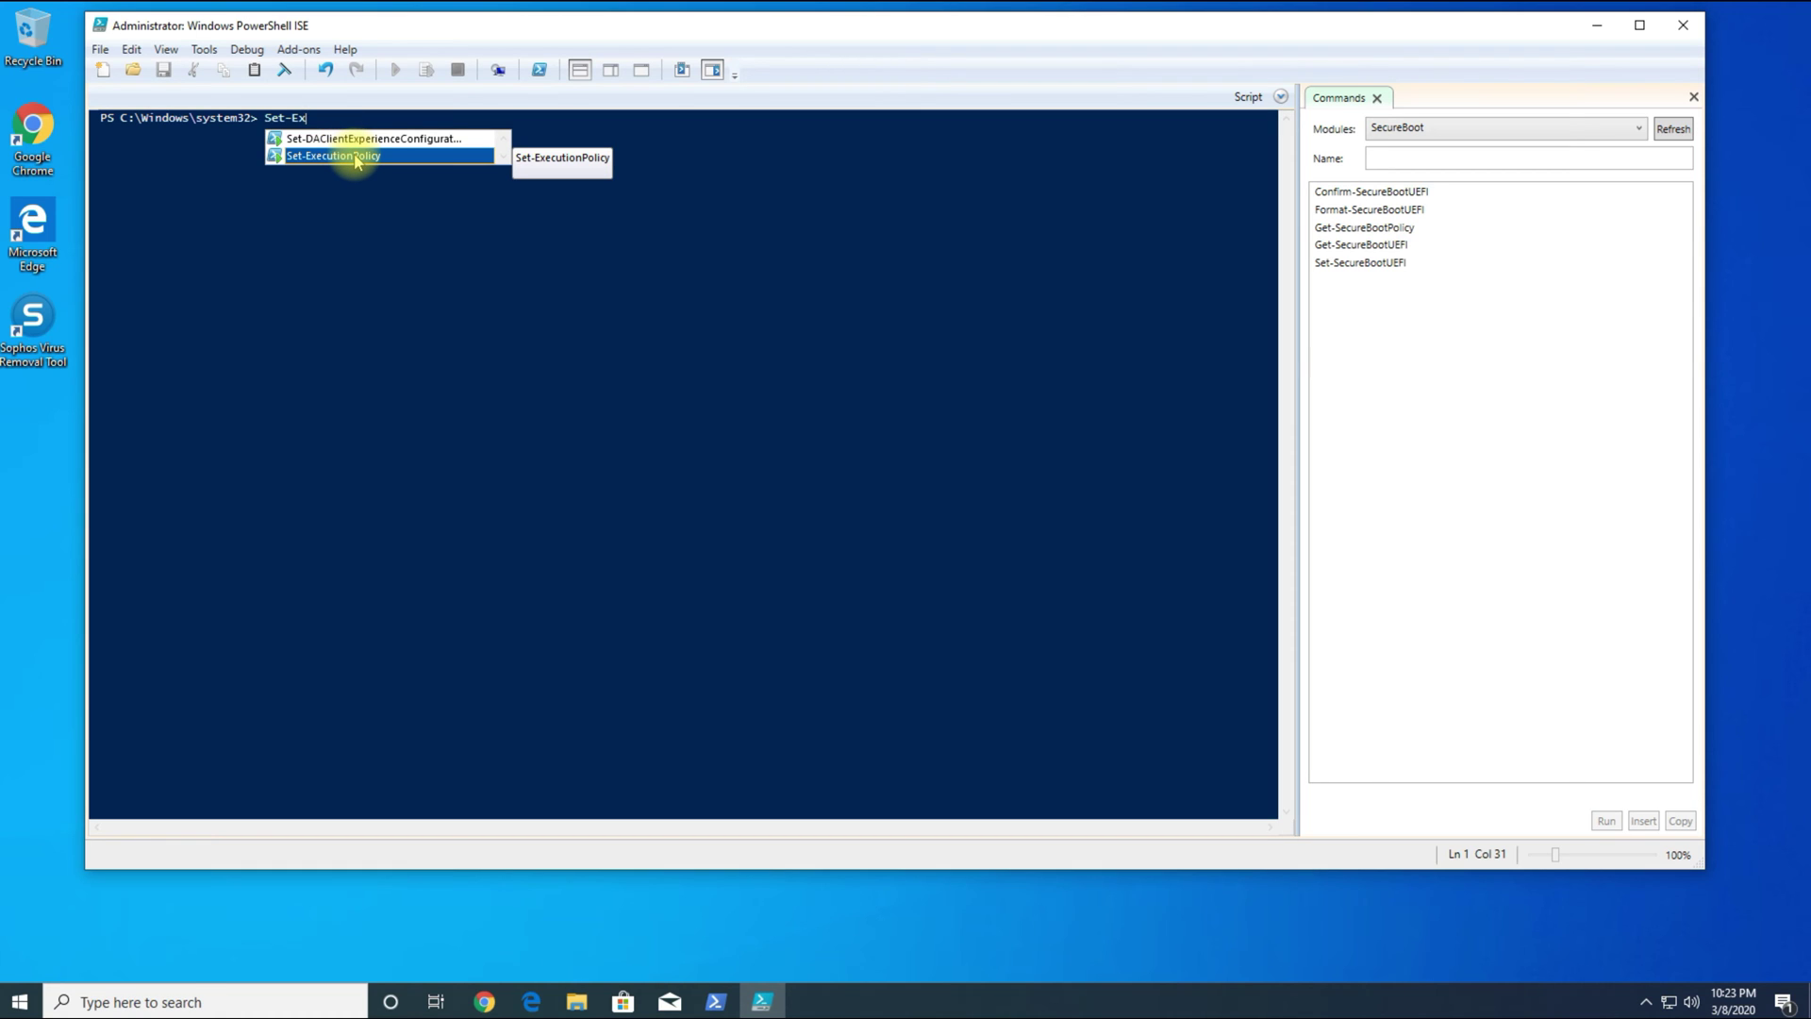
# Run 'Set-ExecutionPolicy unrestricted' elevated, confirm Yes to All, and close the ISE
pyautogui.doubleClick(356, 156)
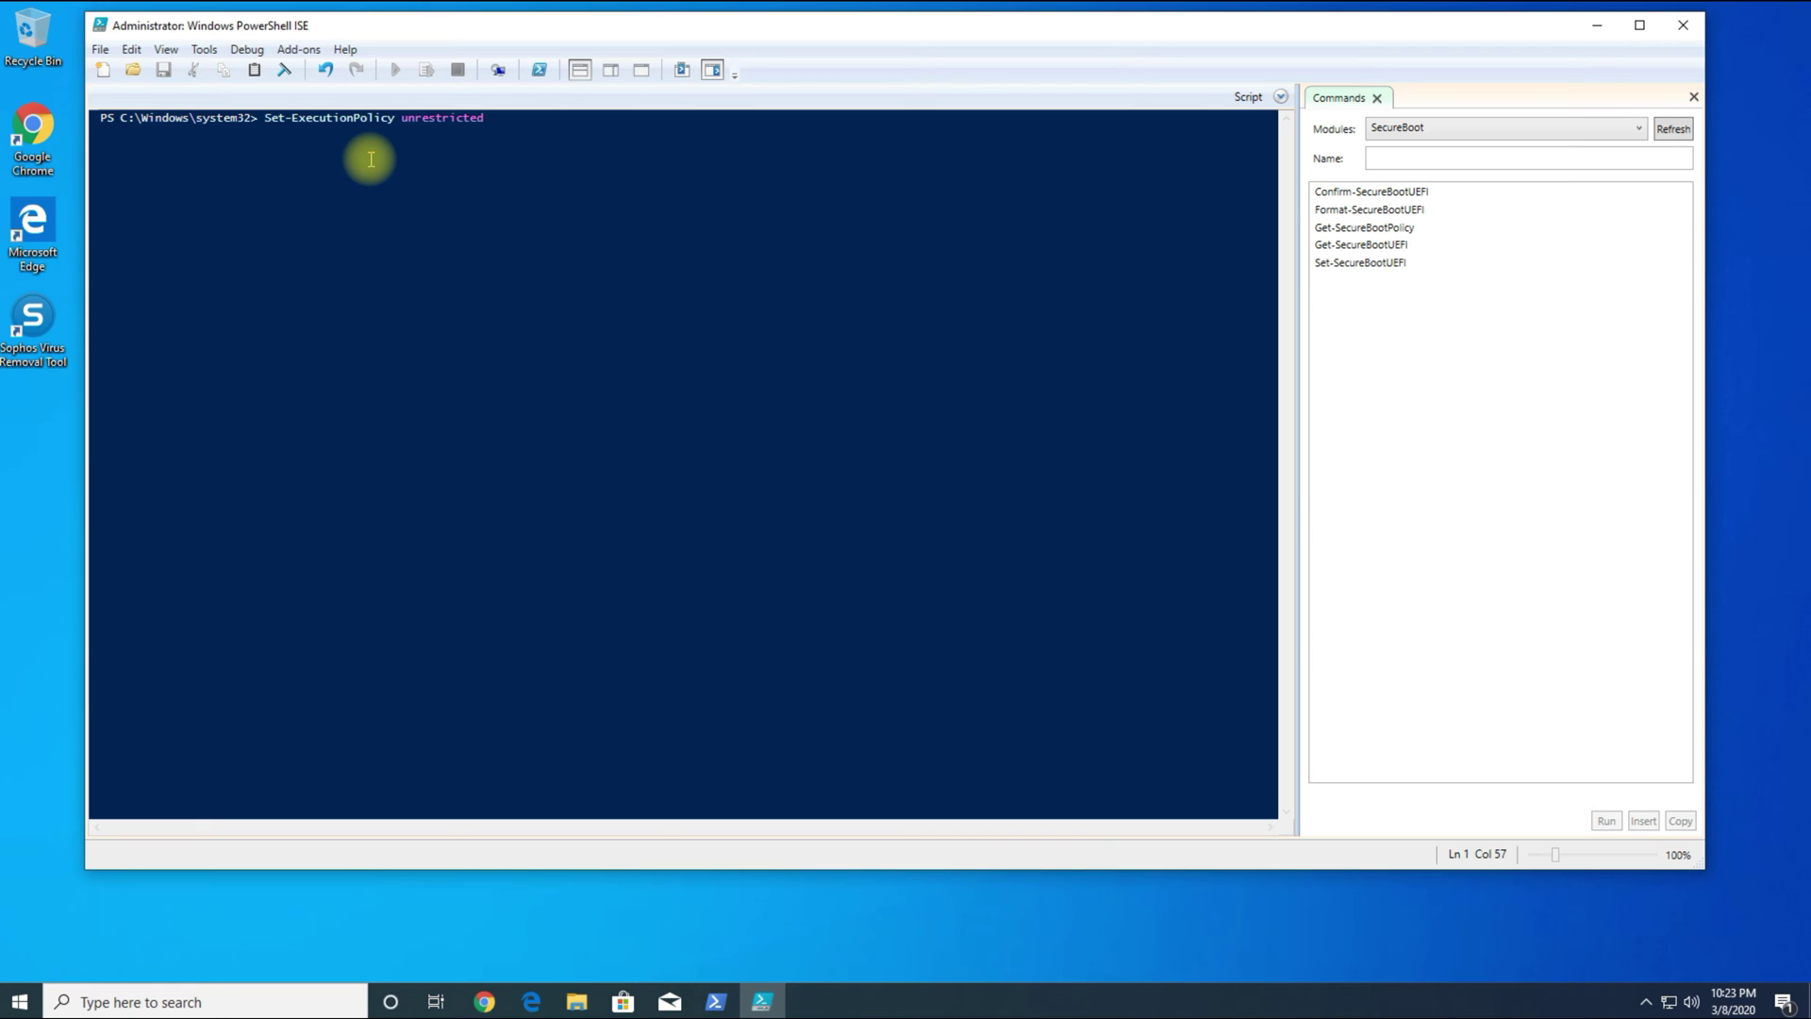
pyautogui.press('Return')
pyautogui.click(833, 479)
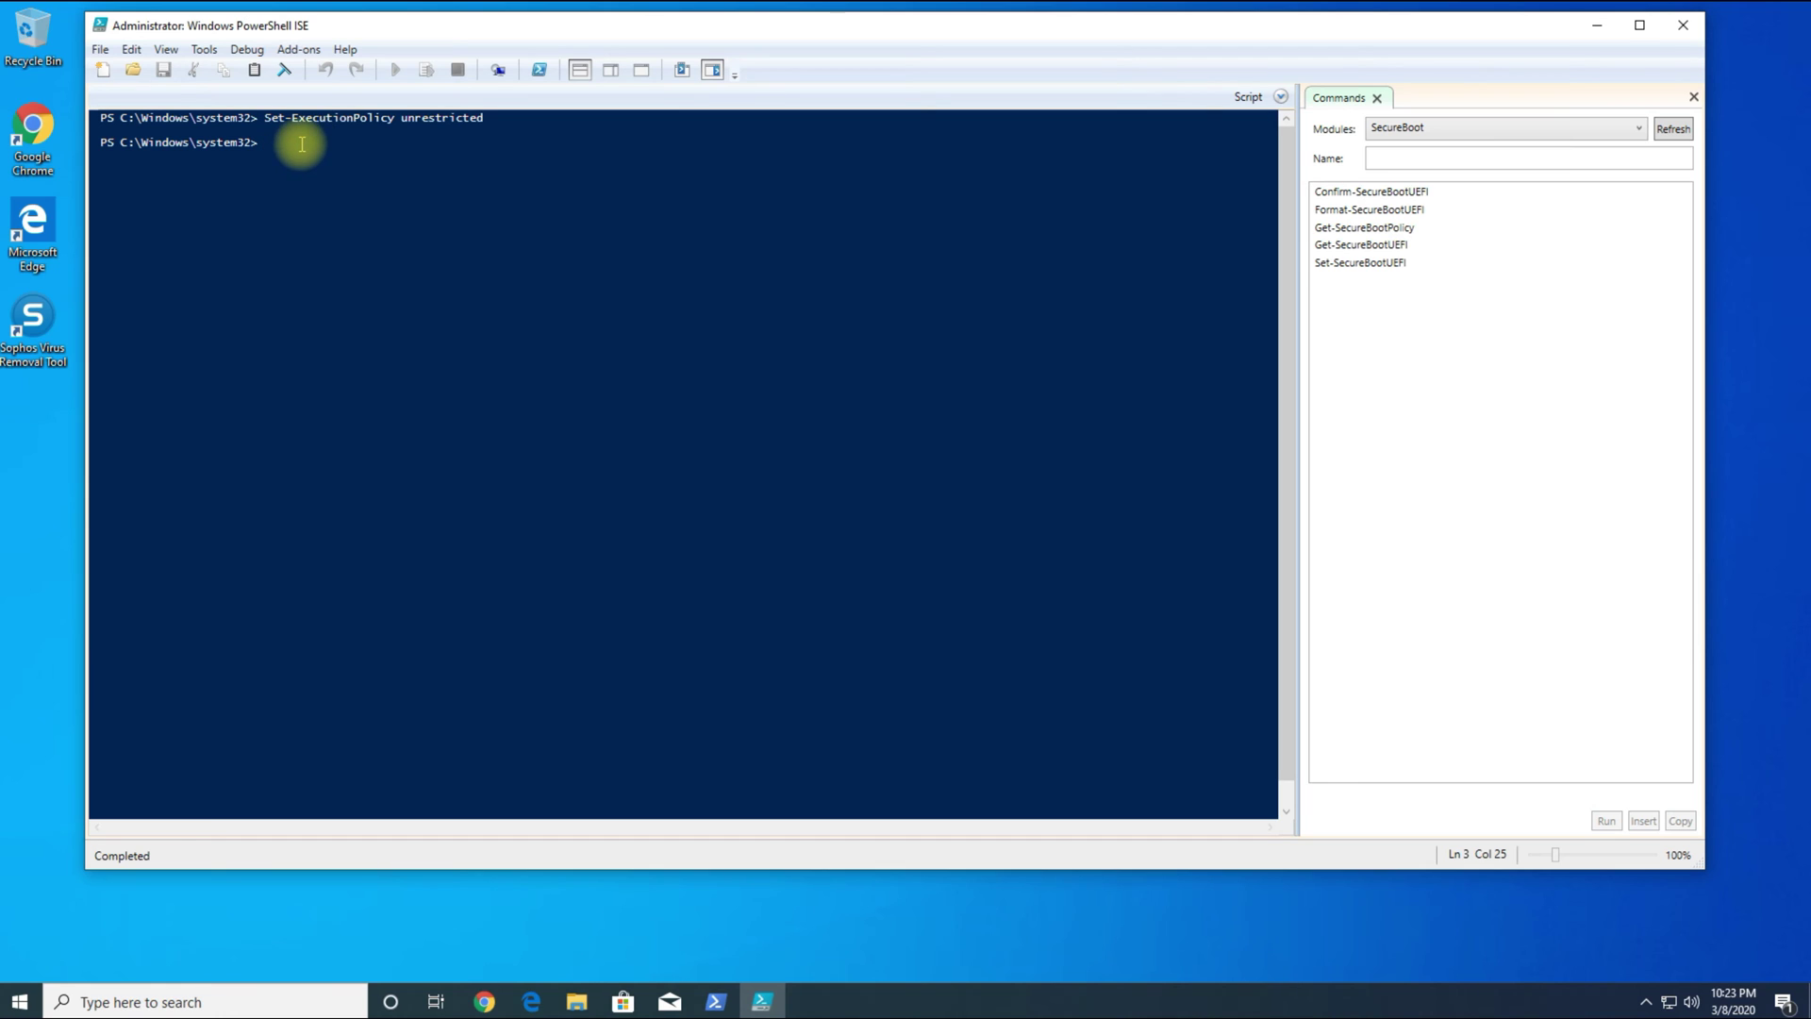
pyautogui.click(1688, 26)
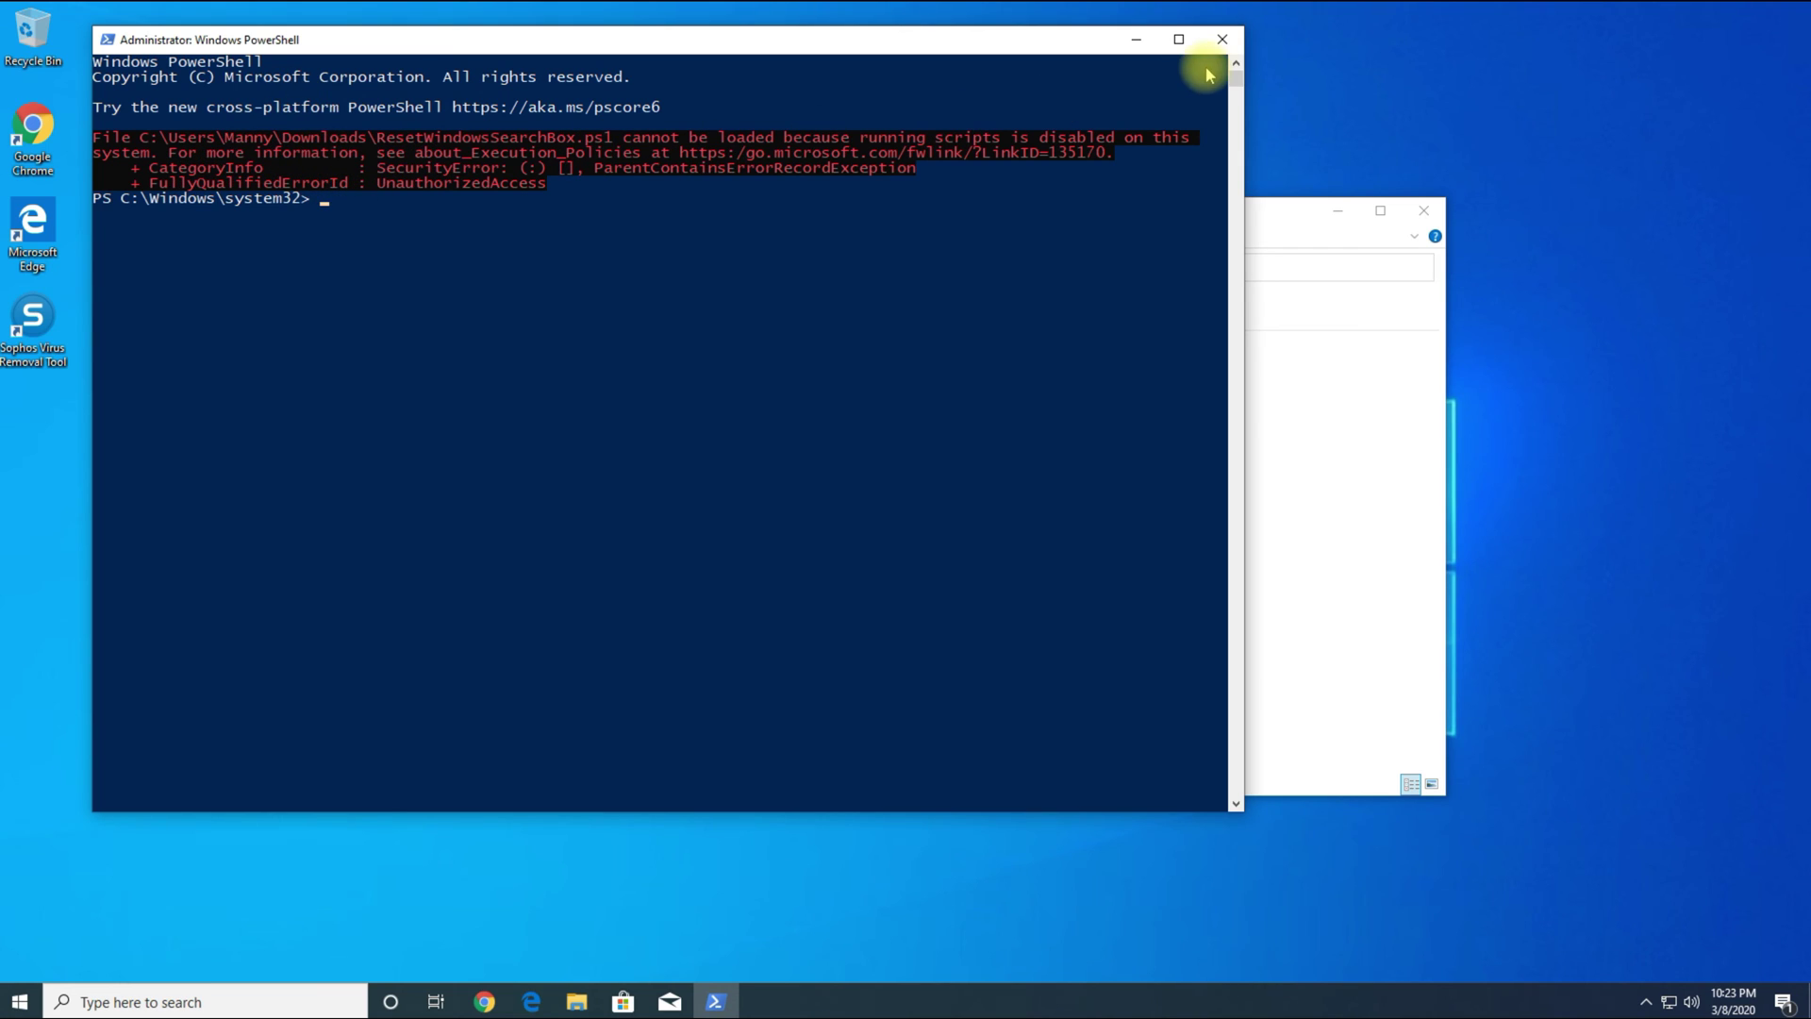
# Close the old console and run ResetWindowsSearchBox with PowerShell, accepting the security warning
pyautogui.click(1223, 40)
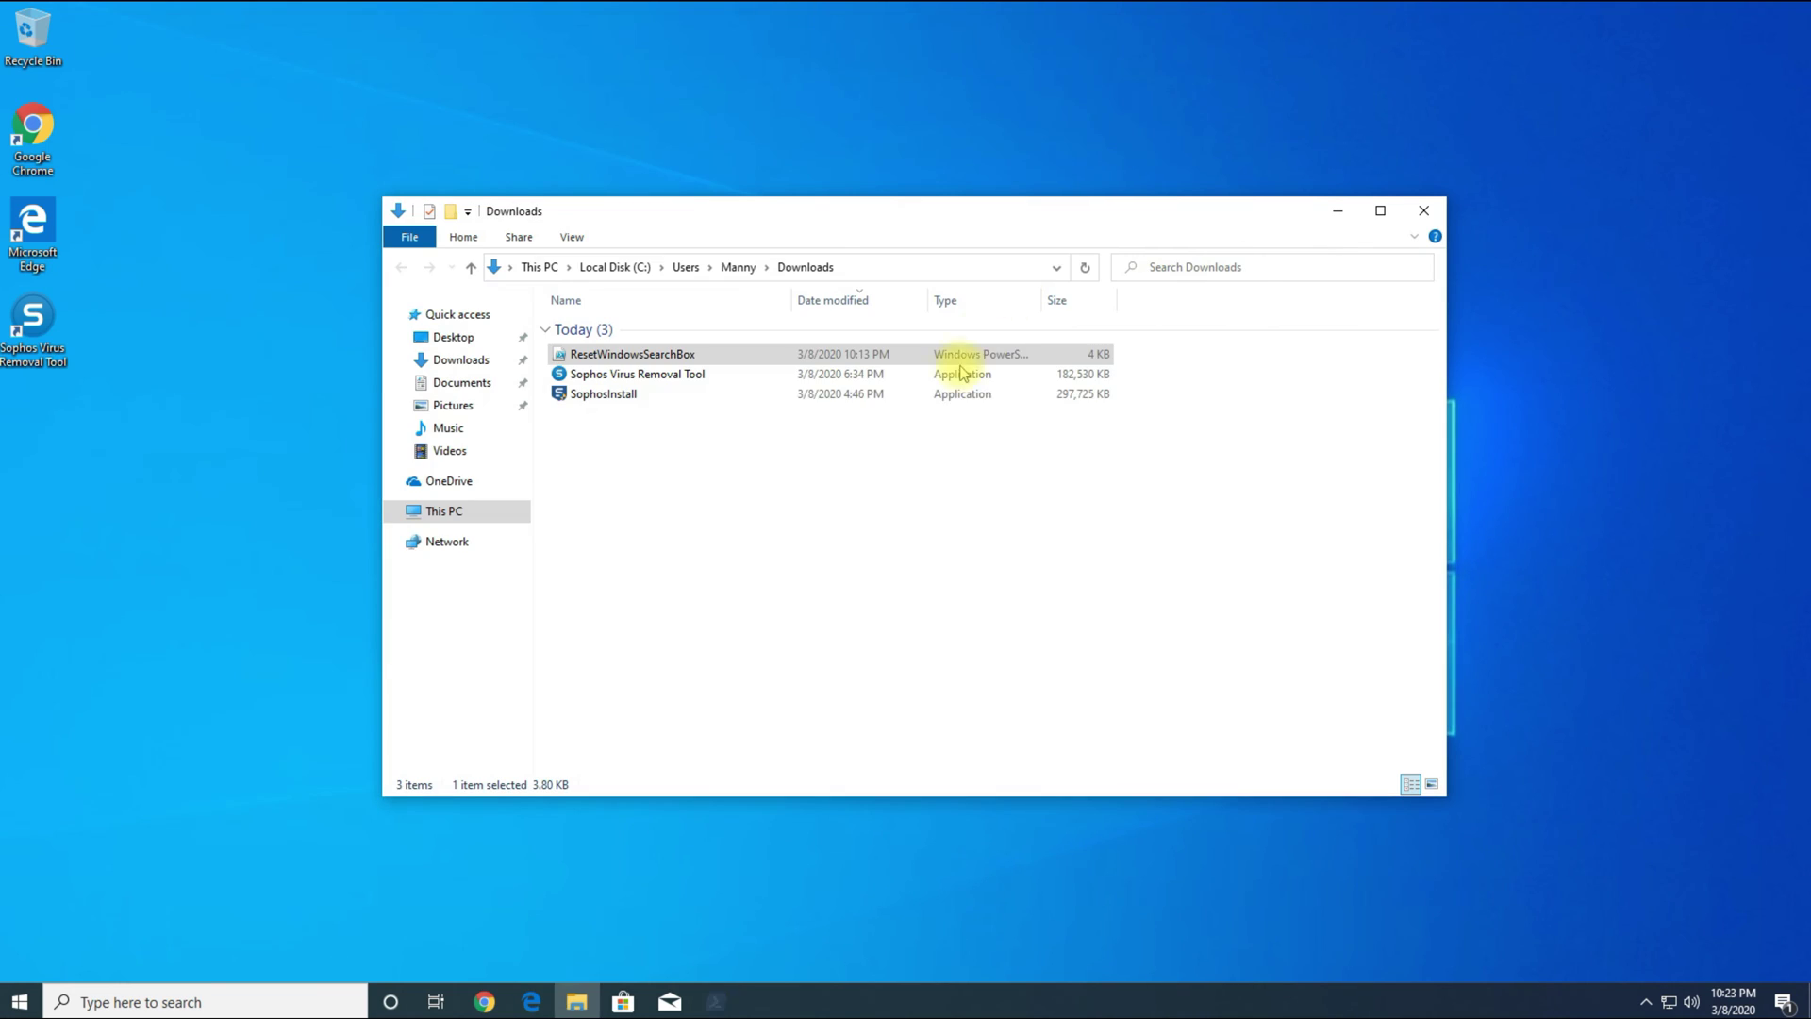
pyautogui.rightClick(617, 356)
pyautogui.click(696, 388)
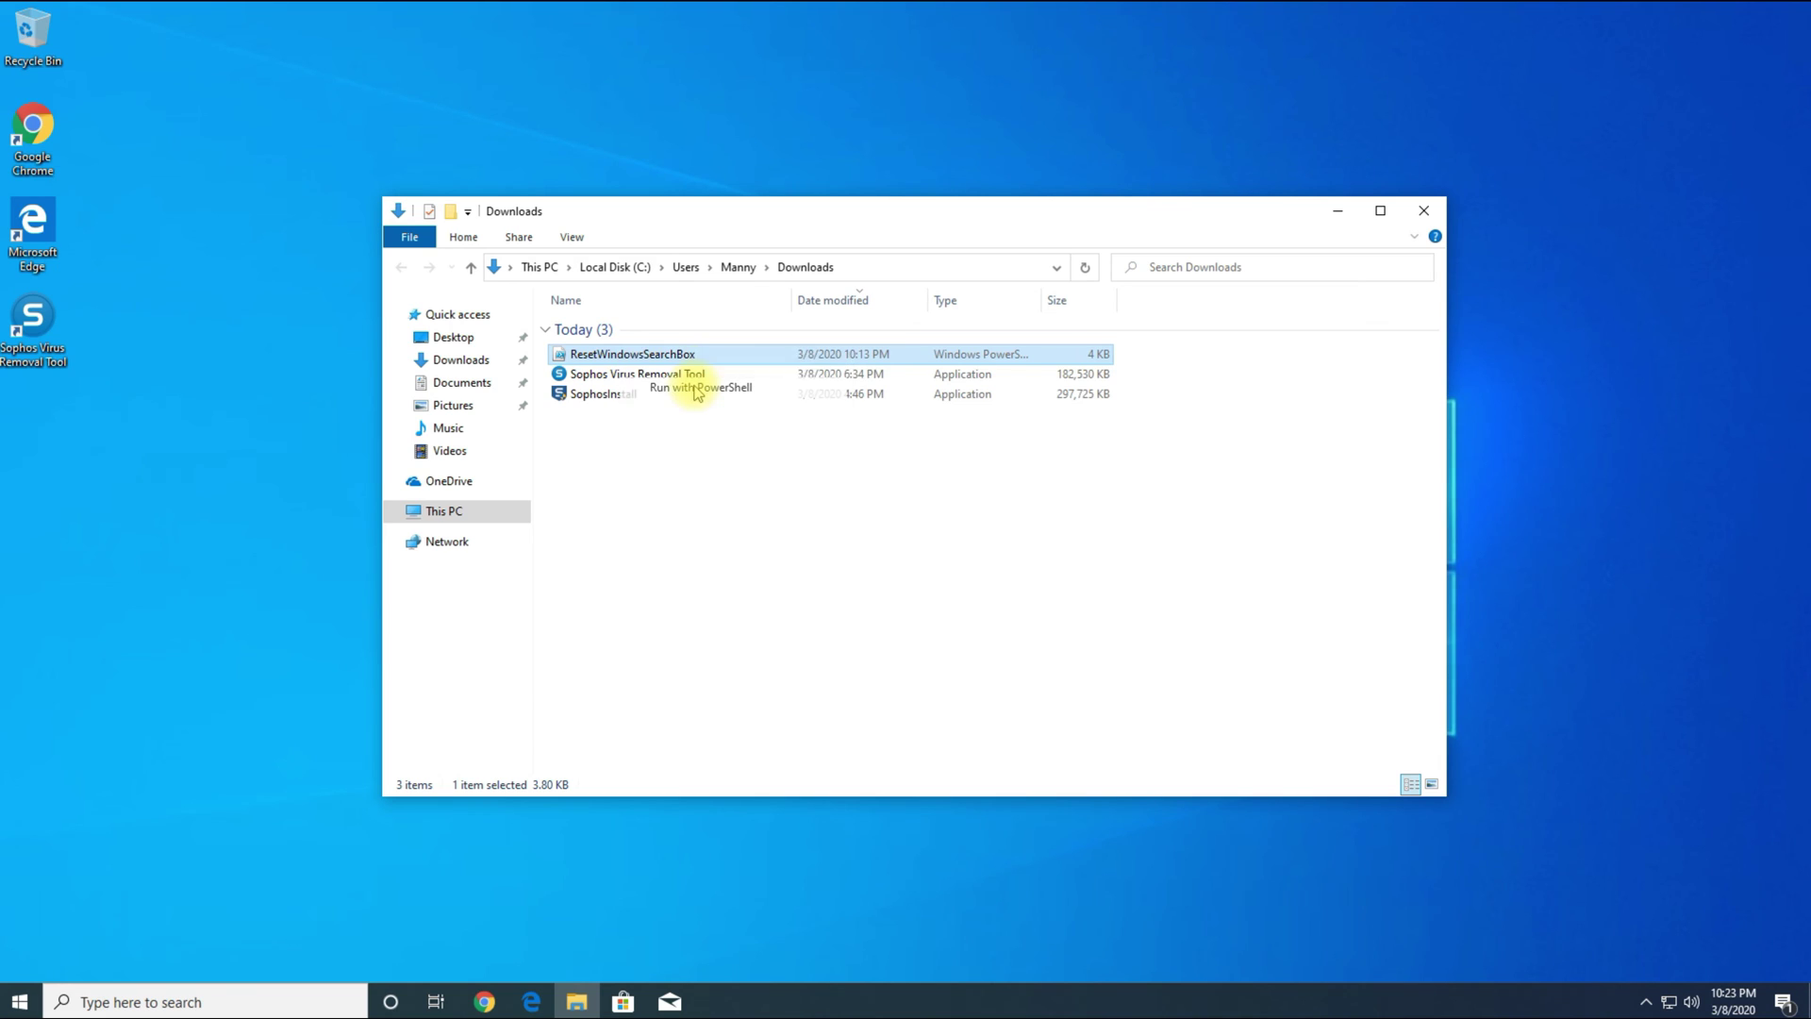
pyautogui.click(946, 518)
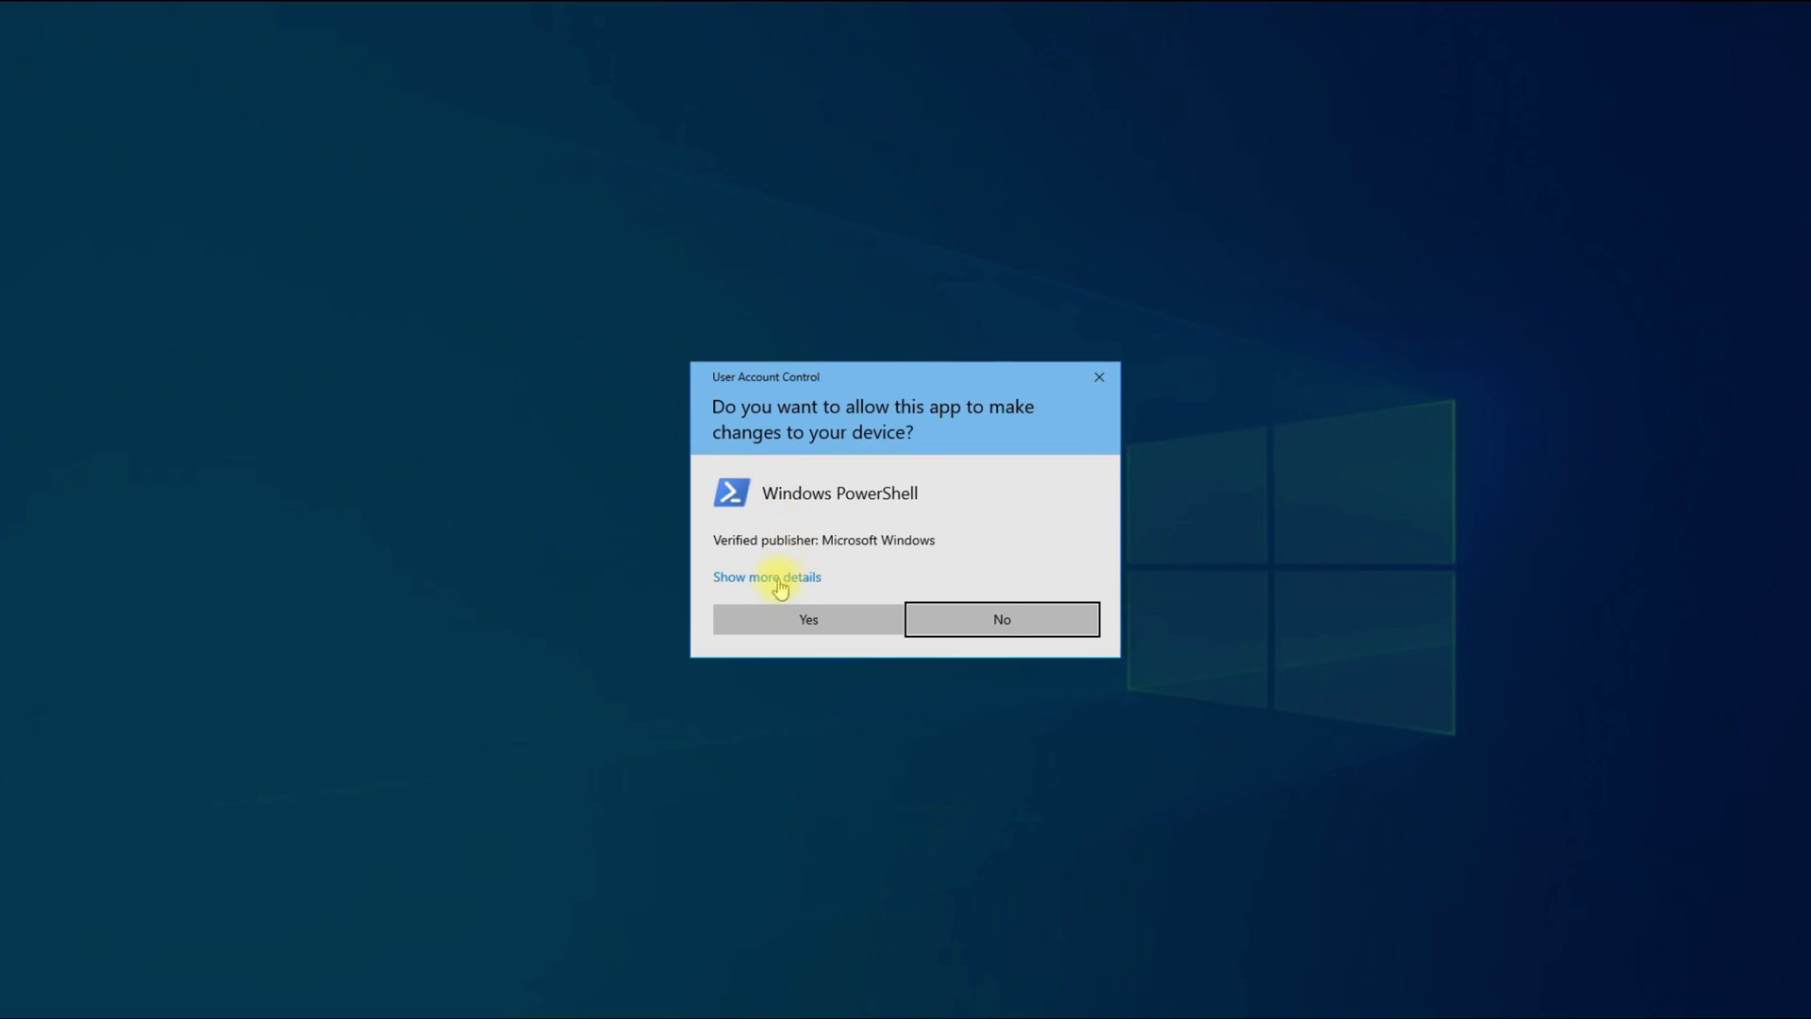
# Approve UAC for the script's elevated relaunch, then close the Administrator PowerShell console
pyautogui.click(776, 612)
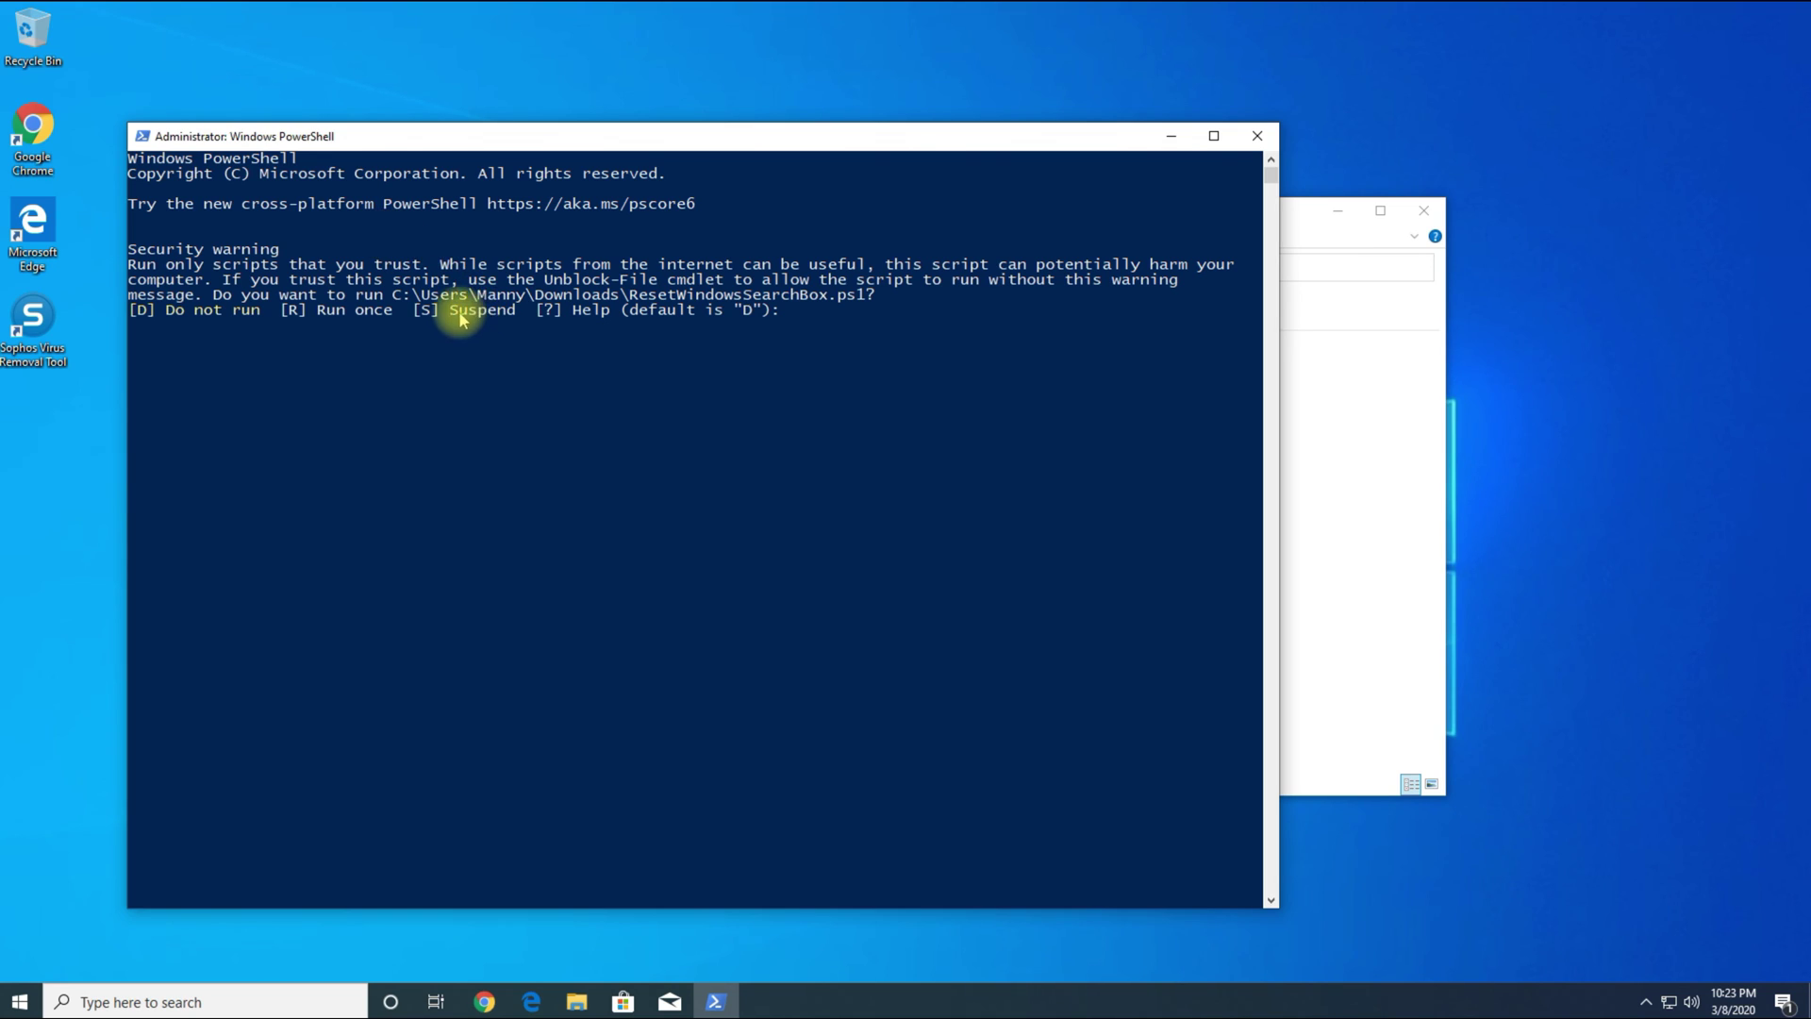
pyautogui.click(1256, 135)
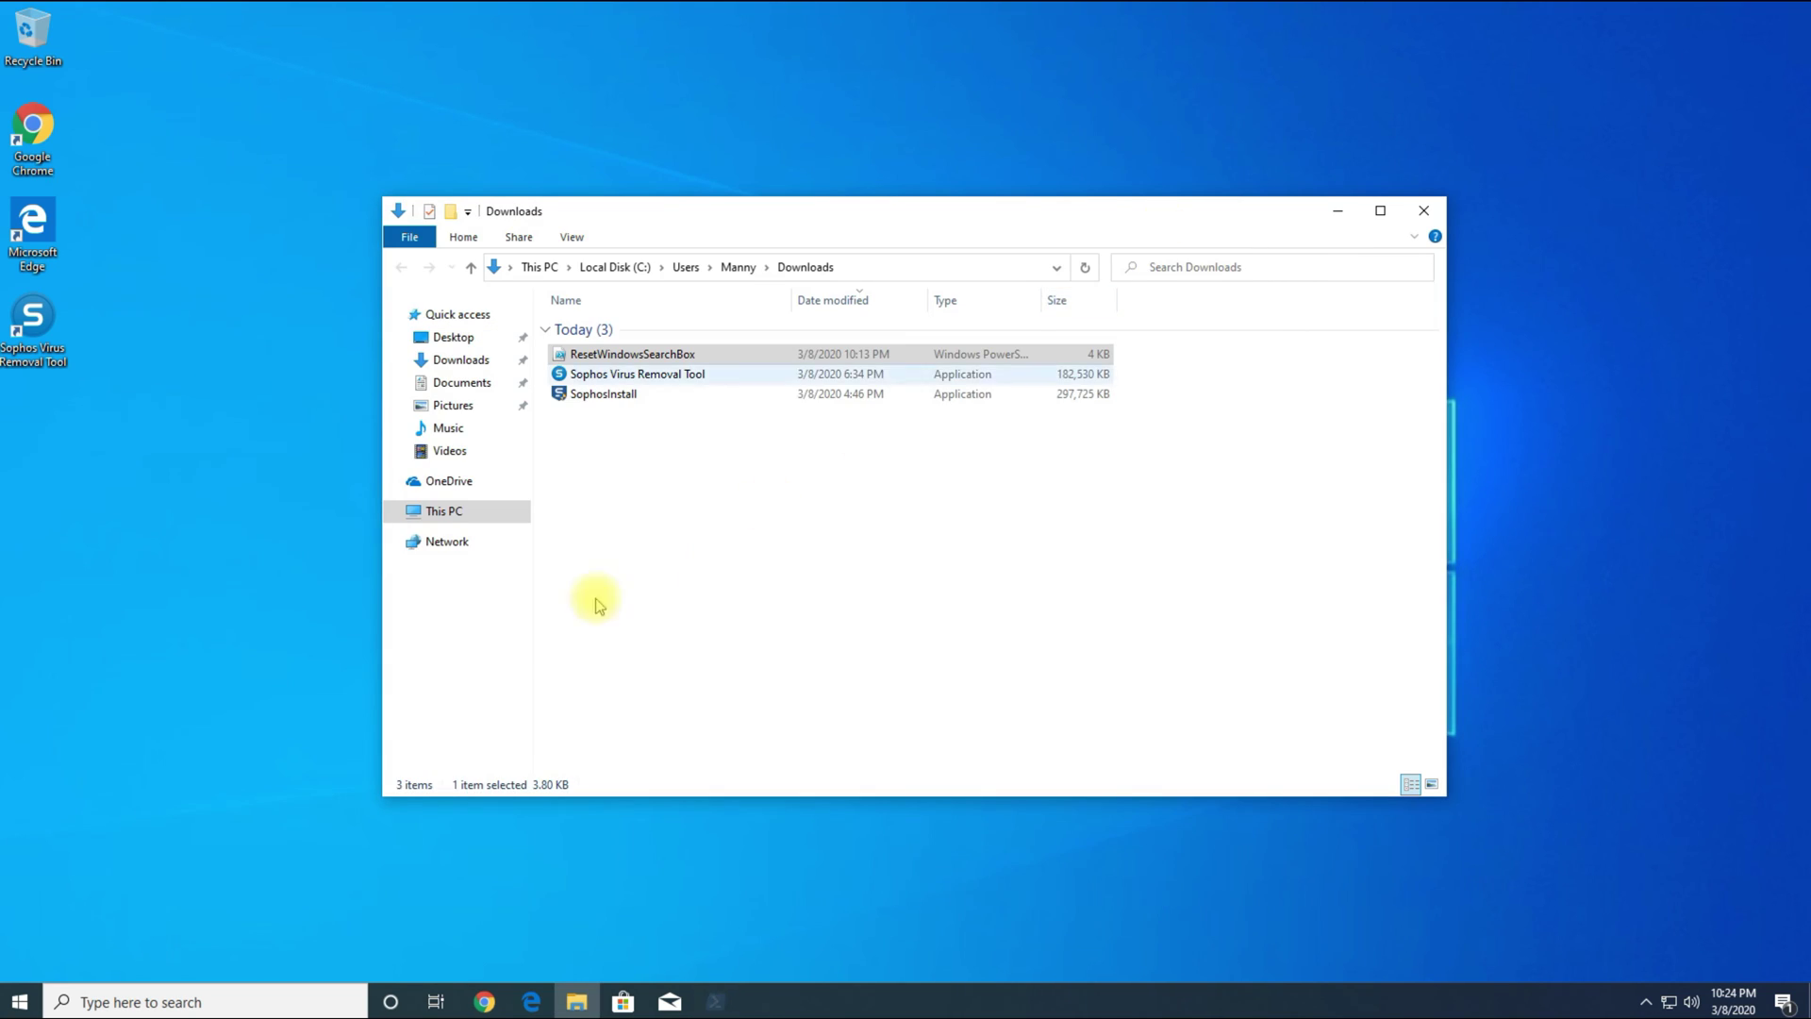